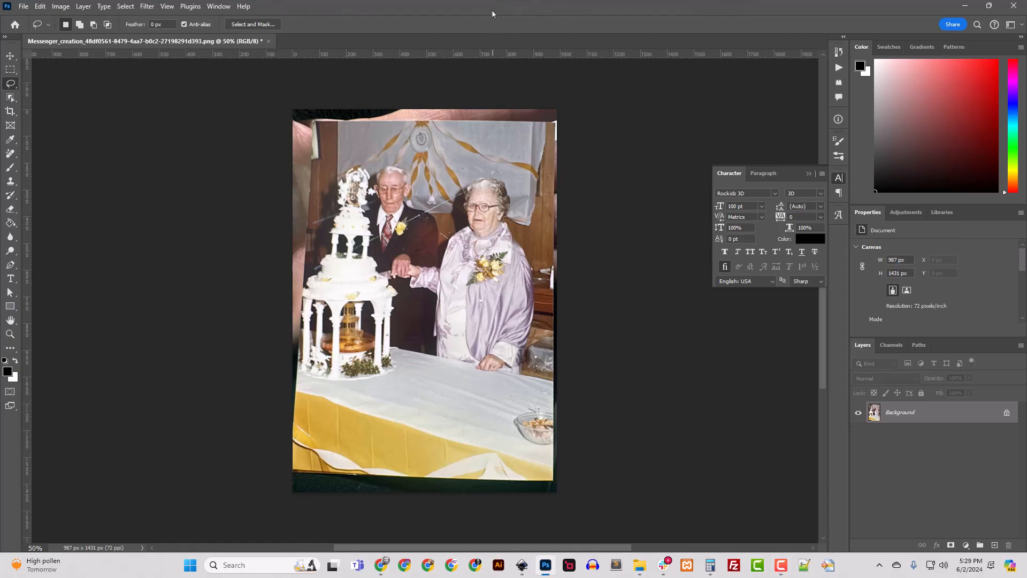
Inspect the whole scanned photo up close and at reduced size, including its outer borders.
key(ctrl+plus)
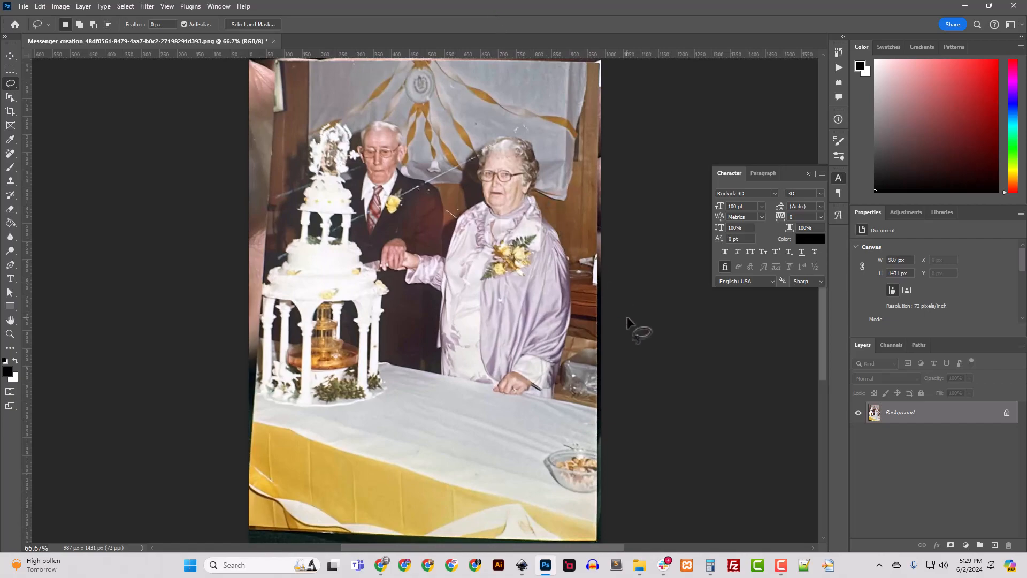
scroll(605, 373, up, 1)
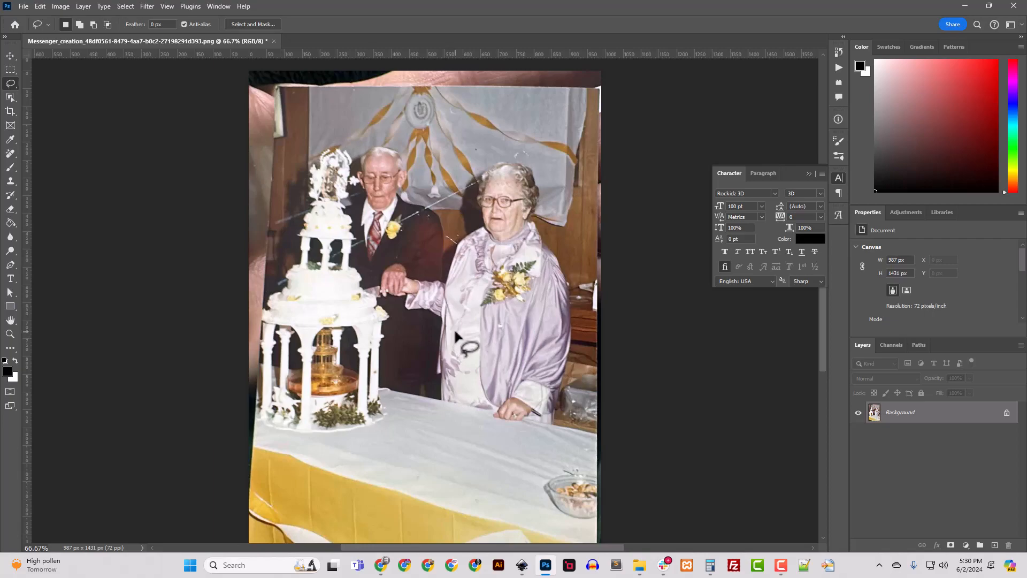
key(ctrl+minus)
key(ctrl+minus)
scroll(454, 342, down, 1)
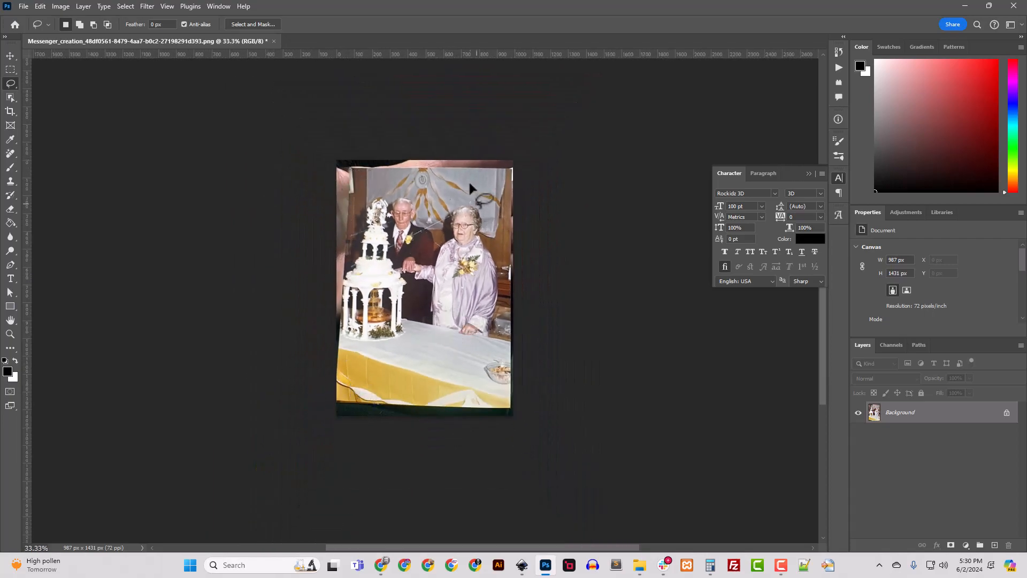
key(ctrl+plus)
key(ctrl+plus)
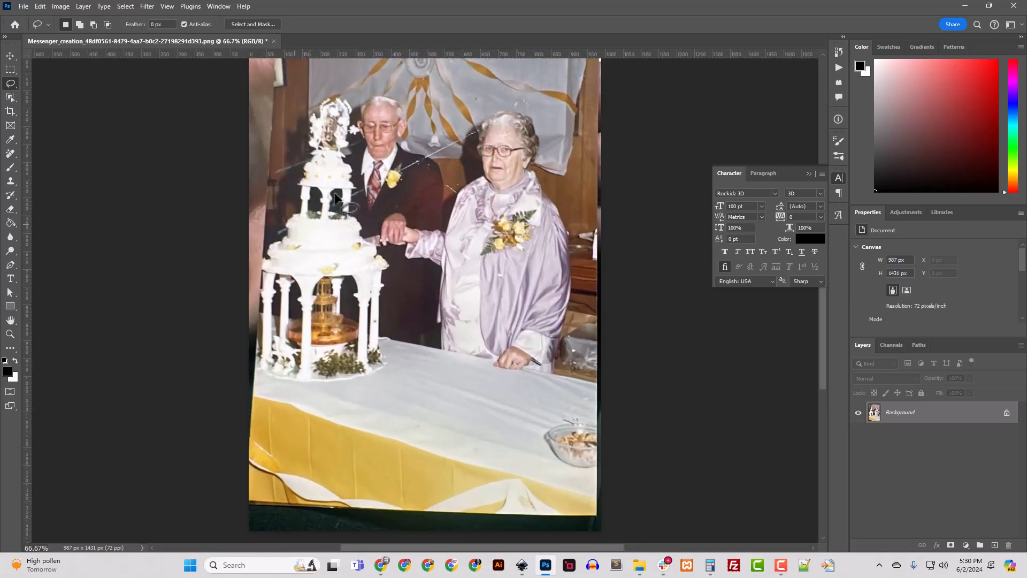
key(ctrl+minus)
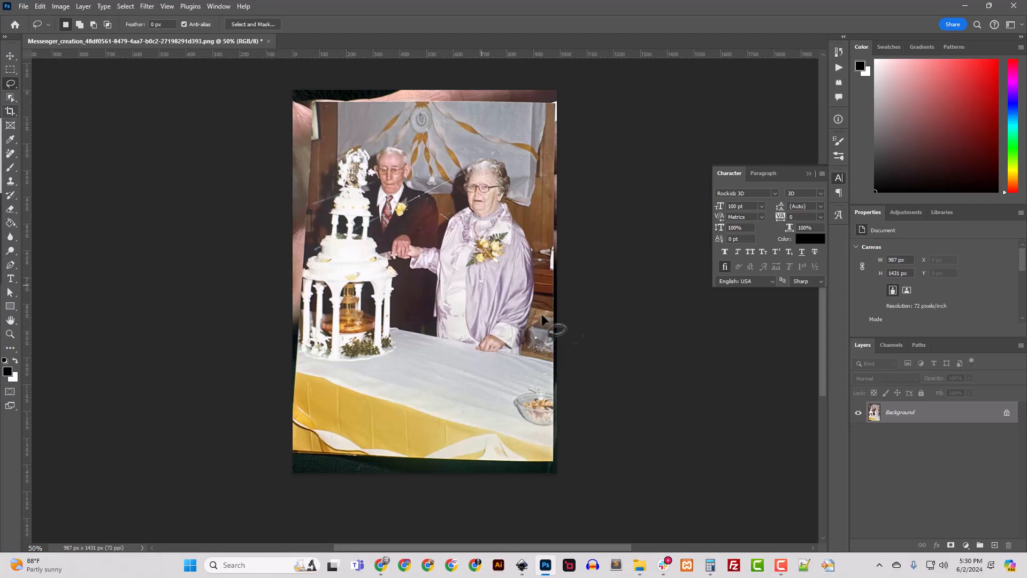
Unlock the Background layer and begin a Perspective transform, skewing the photo's left side slightly down and its top edge left.
click(1006, 413)
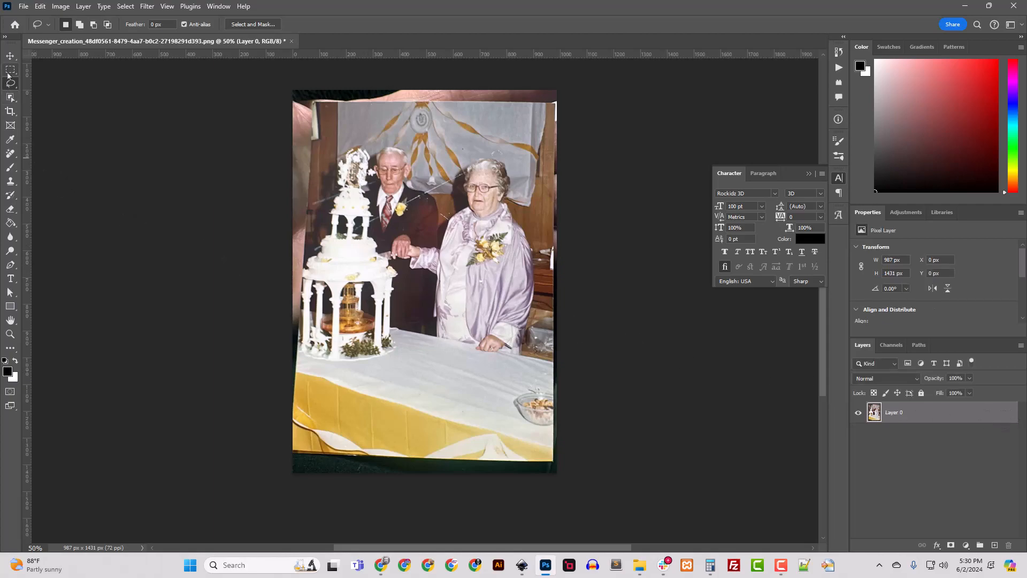
click(40, 7)
mouse_move(132, 262)
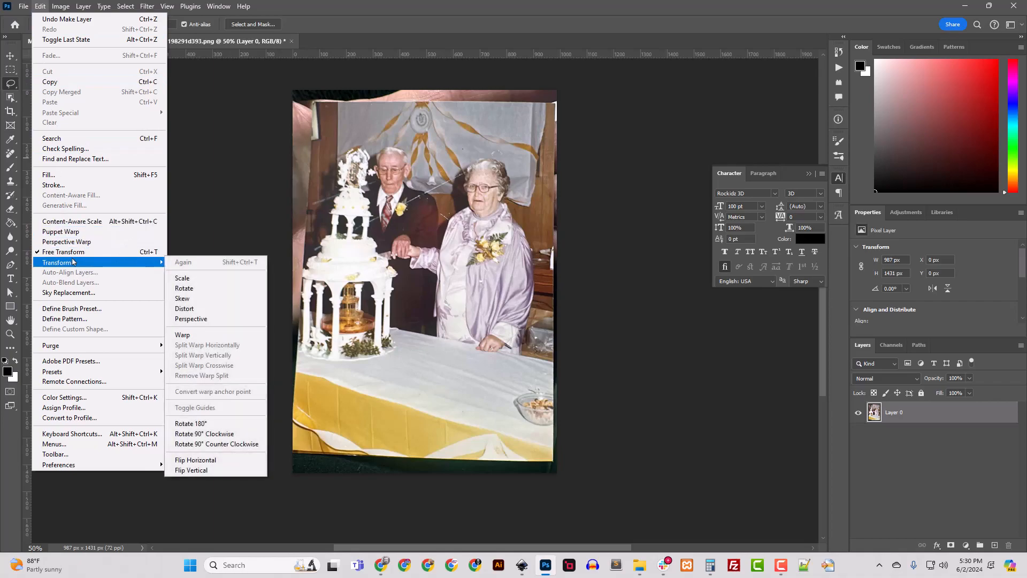
click(201, 320)
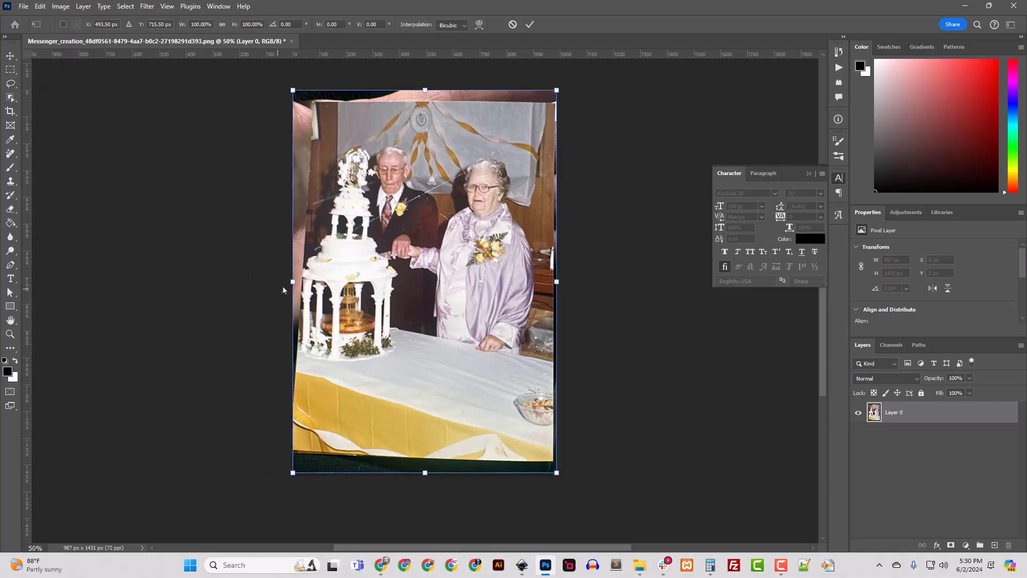
drag(293, 282, 293, 286)
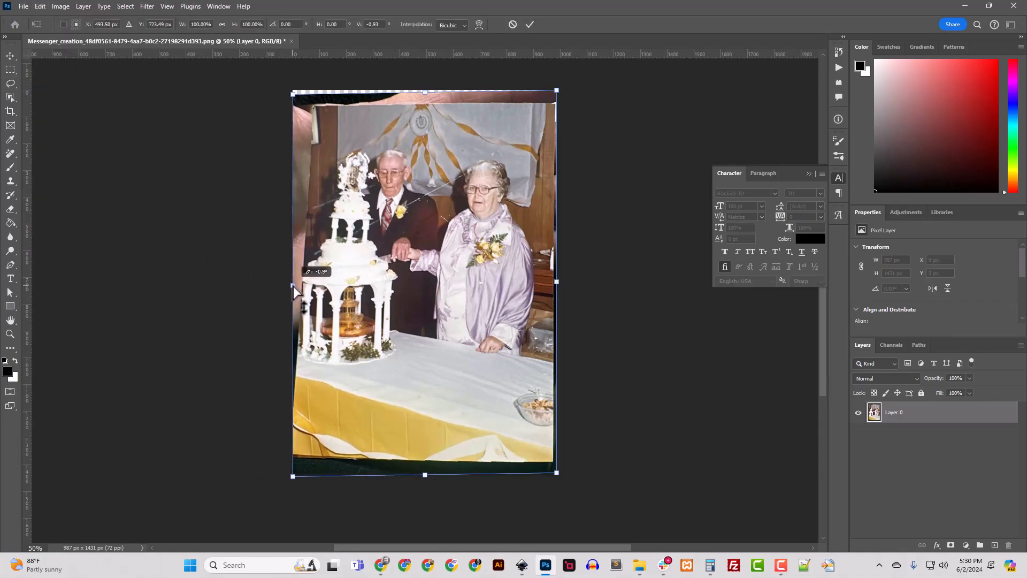
drag(424, 92, 418, 92)
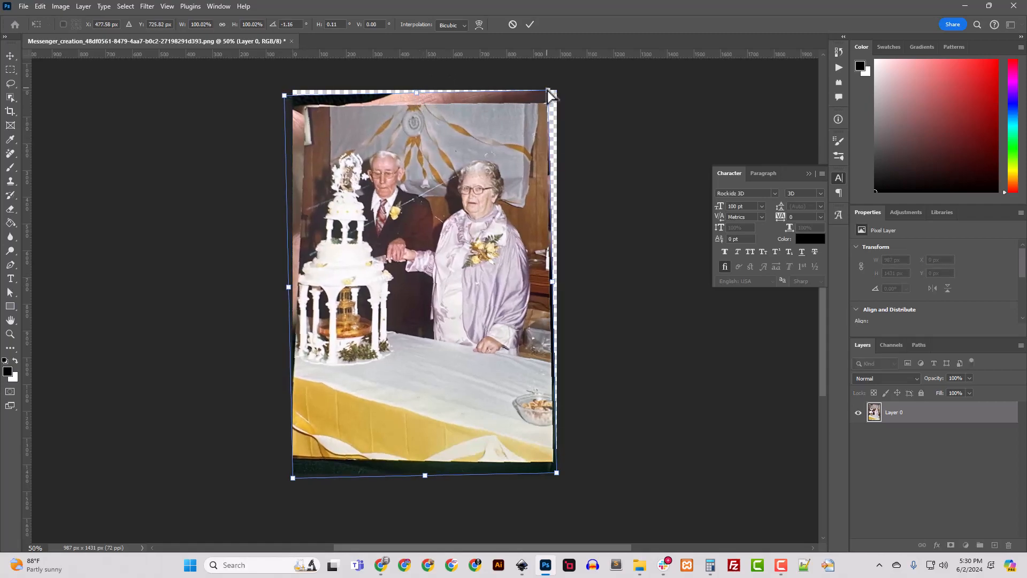
Widen the photo's top in perspective to about 111% width and lower its left side slightly to straighten the edges.
drag(549, 92, 560, 98)
drag(556, 475, 560, 477)
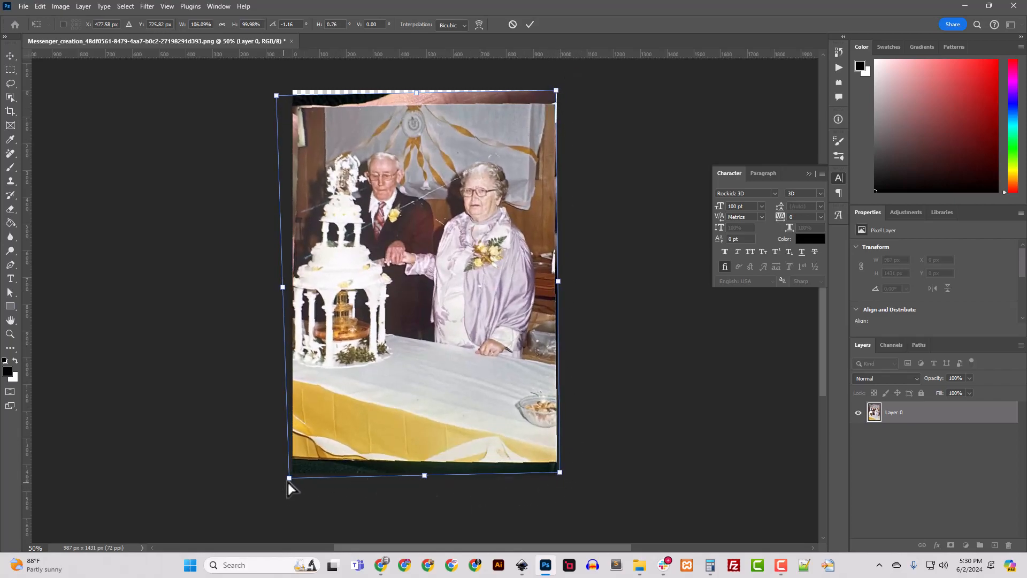
drag(289, 481, 288, 483)
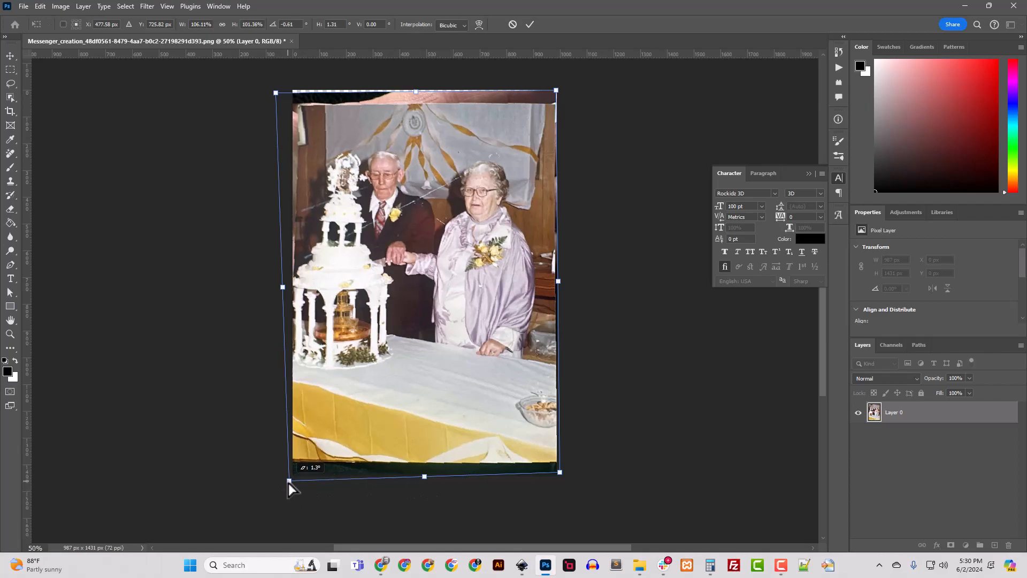
drag(283, 288, 283, 291)
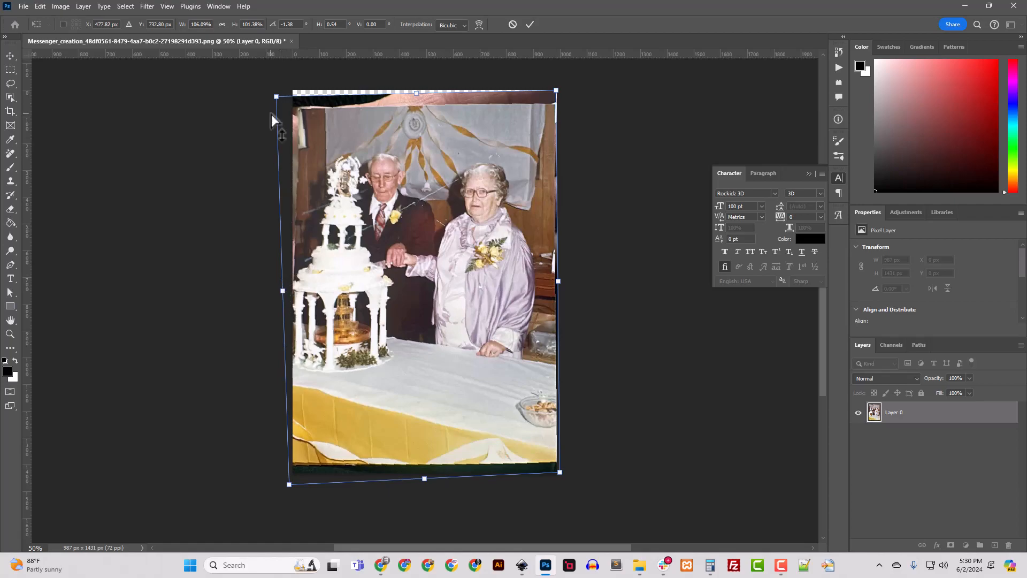
drag(277, 98, 270, 98)
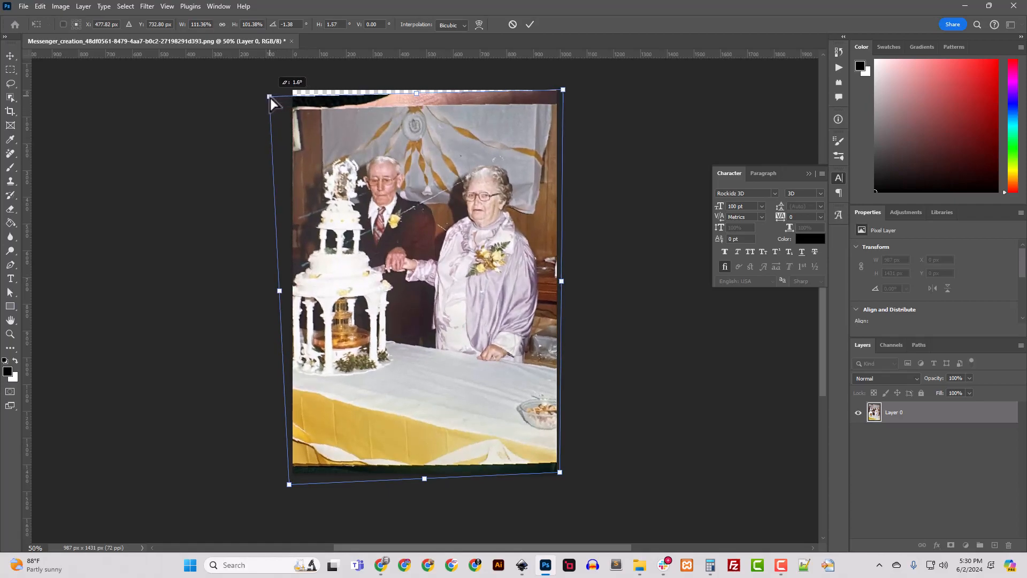
Shift the perspective-adjusted photo slightly right so its side edges line up with the canvas.
drag(492, 300, 496, 304)
key(Left)
key(Left)
key(Right)
key(Right)
key(Right)
key(Right)
key(Right)
key(Right)
key(Left)
key(Left)
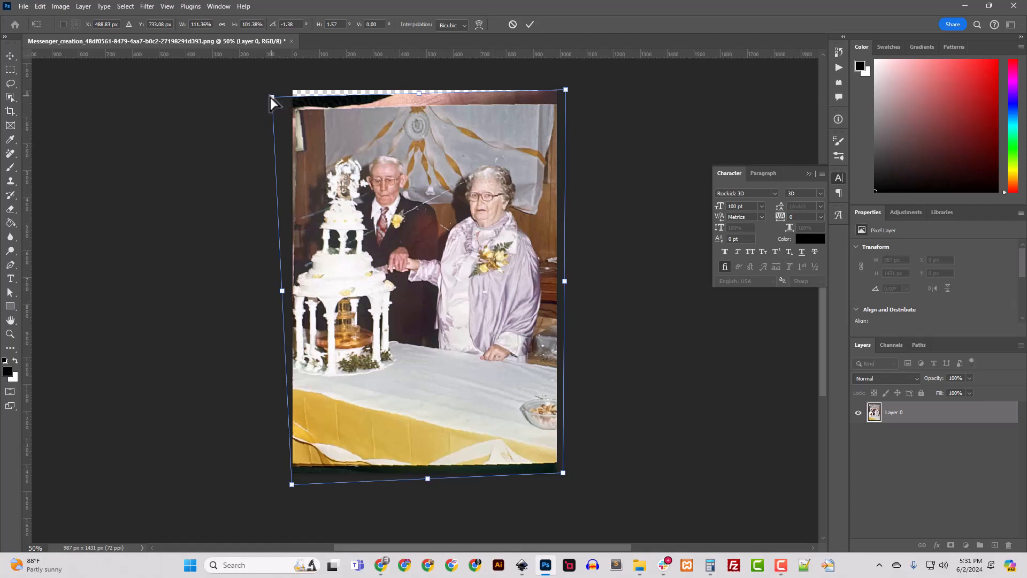
Refine the photo's perspective to about 113% width with a slightly raised left side, and apply the transform.
drag(271, 97, 269, 98)
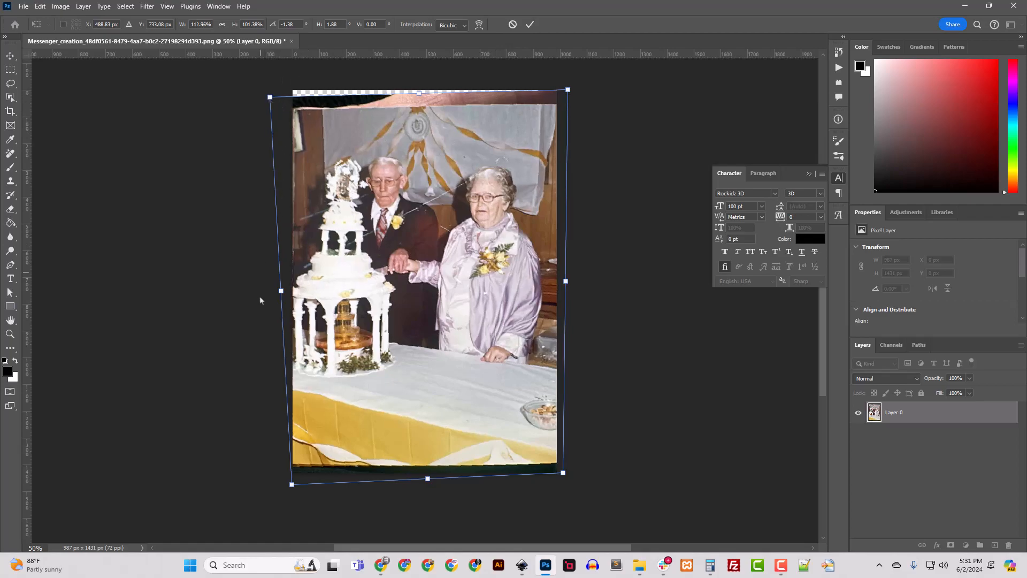
drag(281, 290, 280, 290)
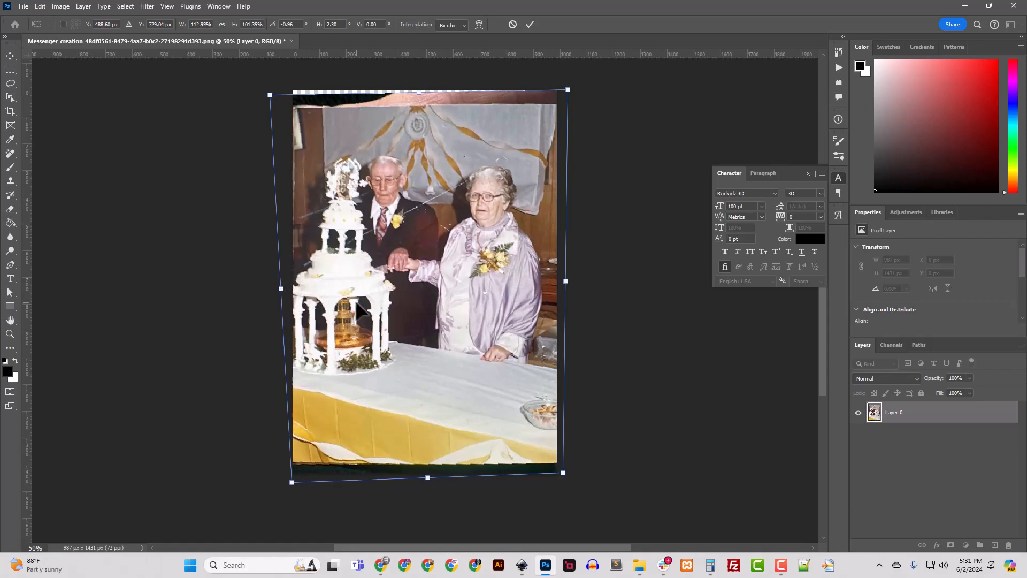
key(Return)
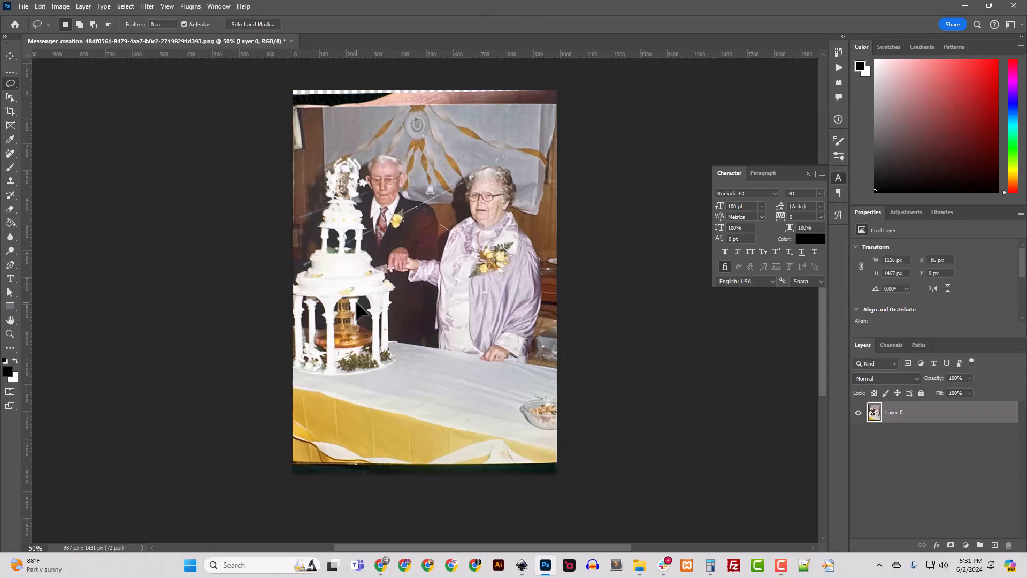
Crop the dark borders off the top and bottom of the photo, leaving an image of about 987 x 1331 px.
click(10, 111)
drag(422, 90, 420, 99)
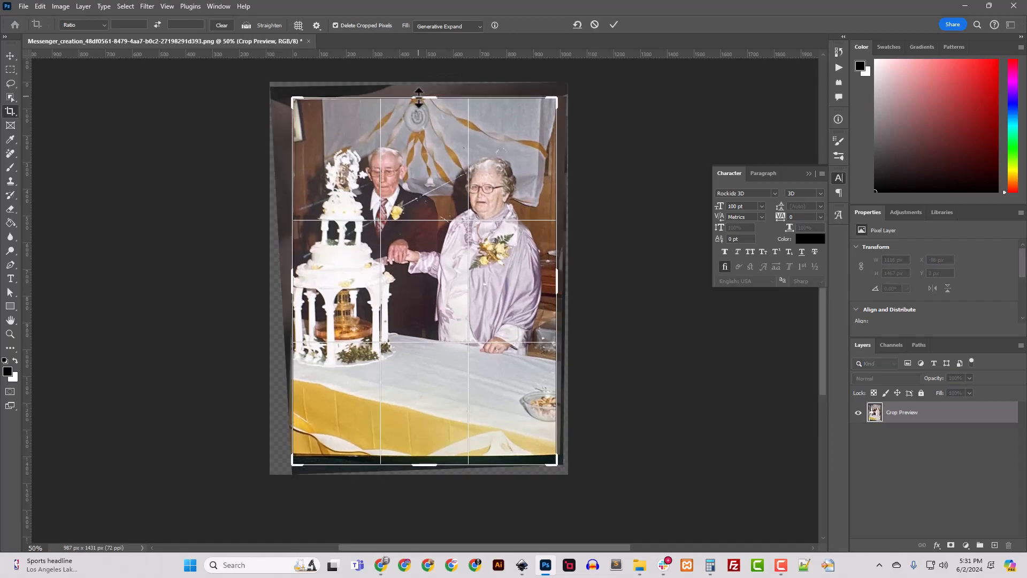
drag(433, 465, 434, 459)
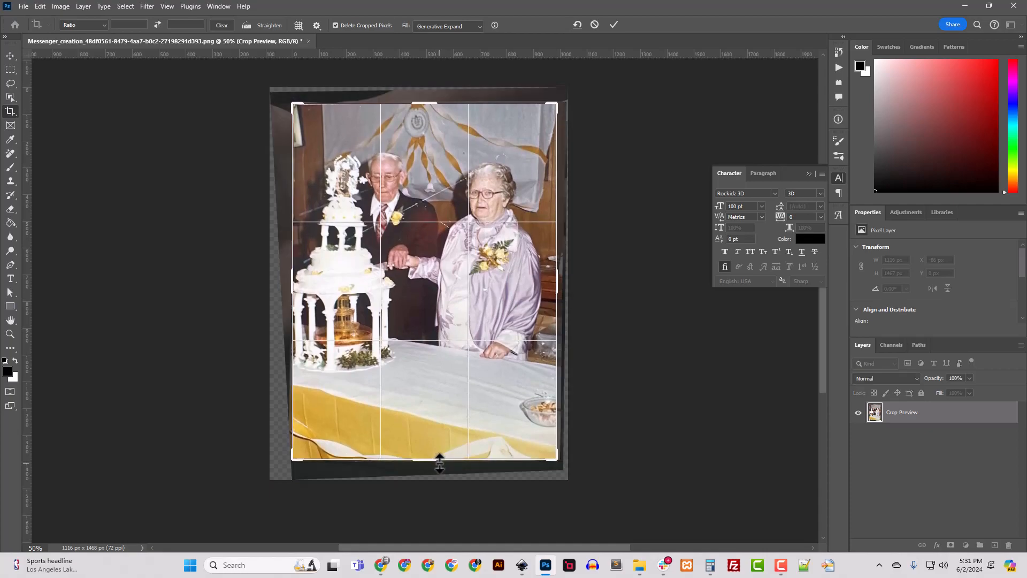
key(Return)
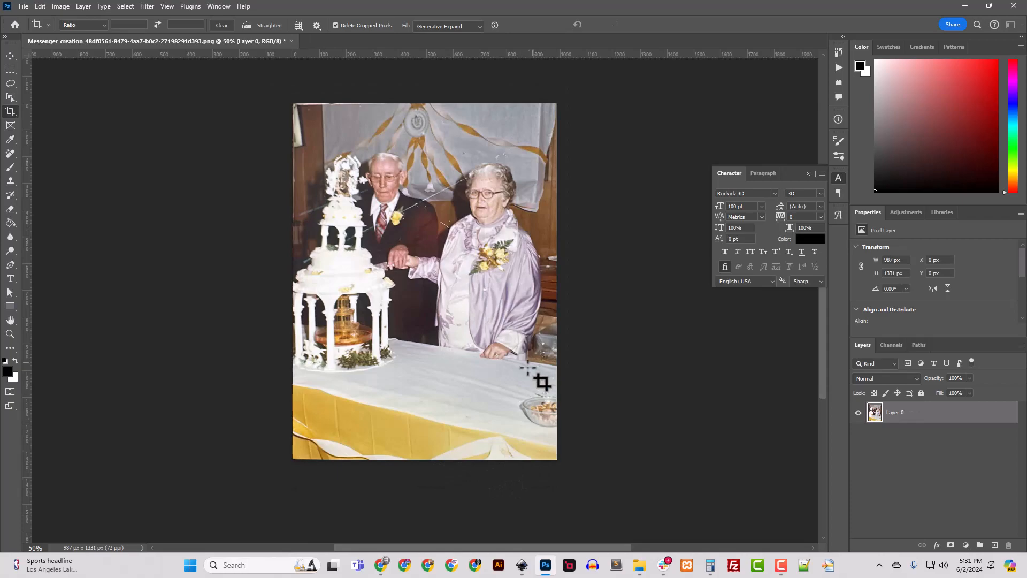
key(ctrl)
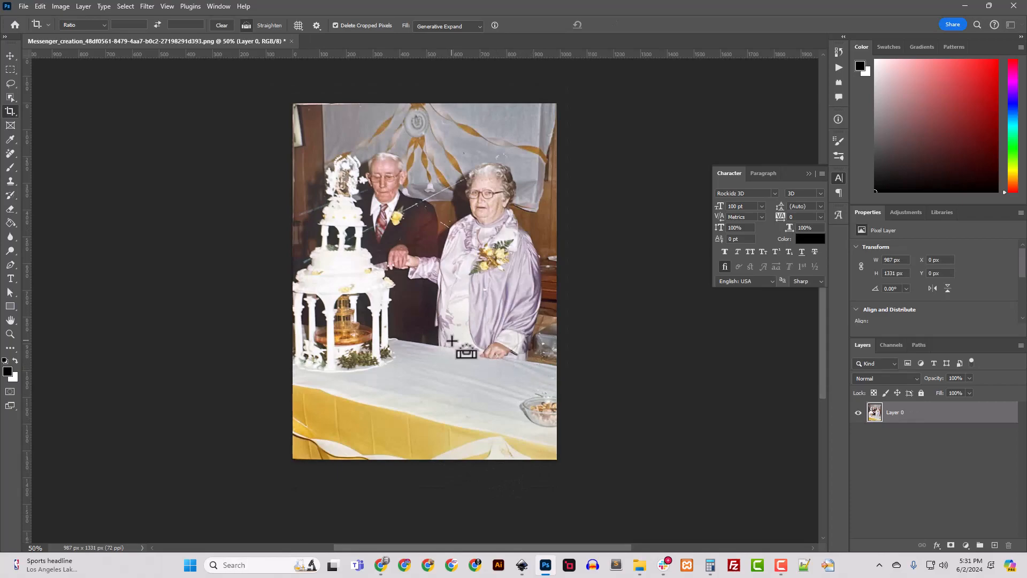
Stretch the photo's left edge to about 101% height with a Perspective transform, and crop the overhang to the canvas.
click(40, 7)
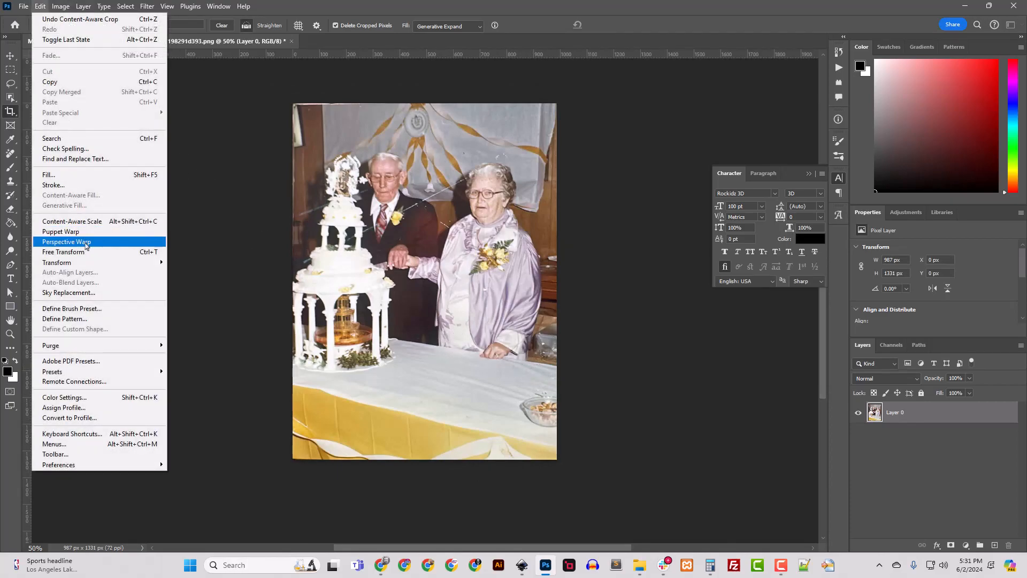
mouse_move(88, 262)
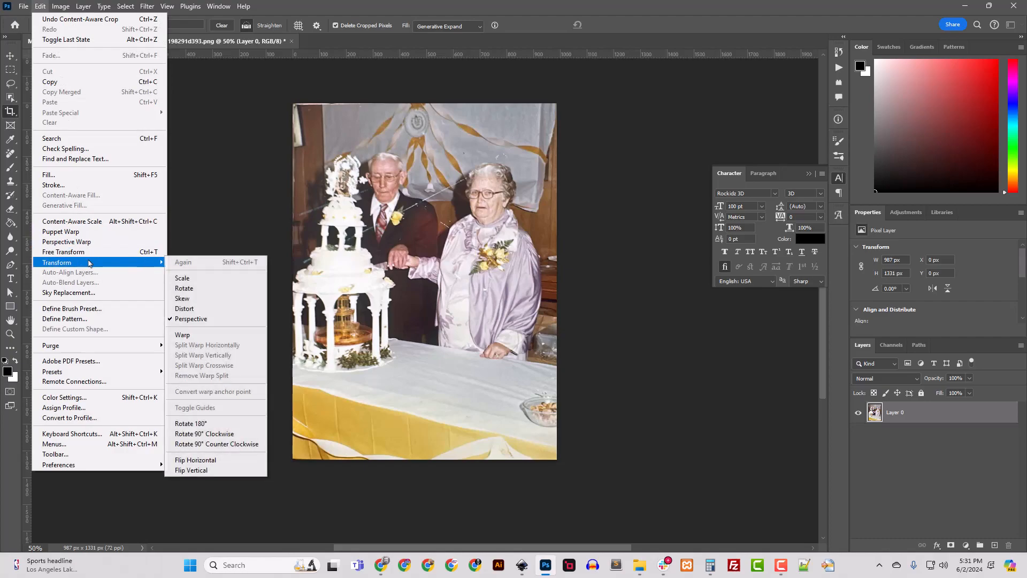
click(190, 319)
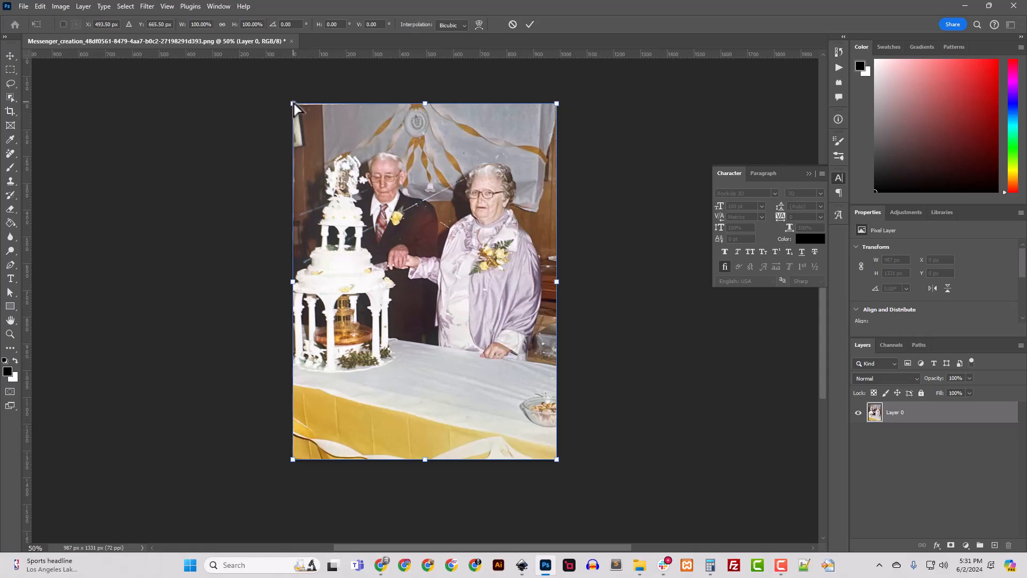
drag(293, 104, 293, 101)
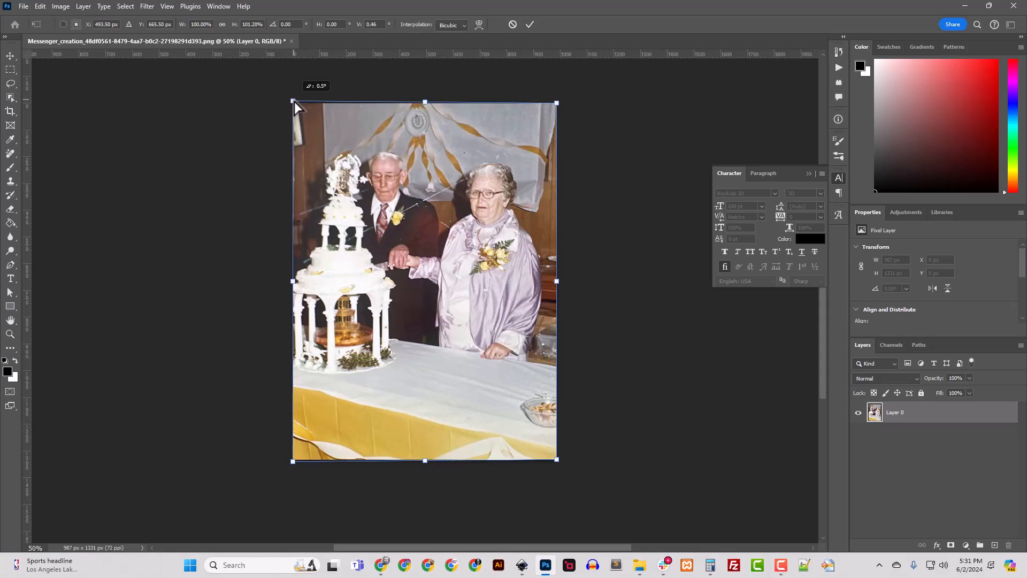
key(Return)
key(c)
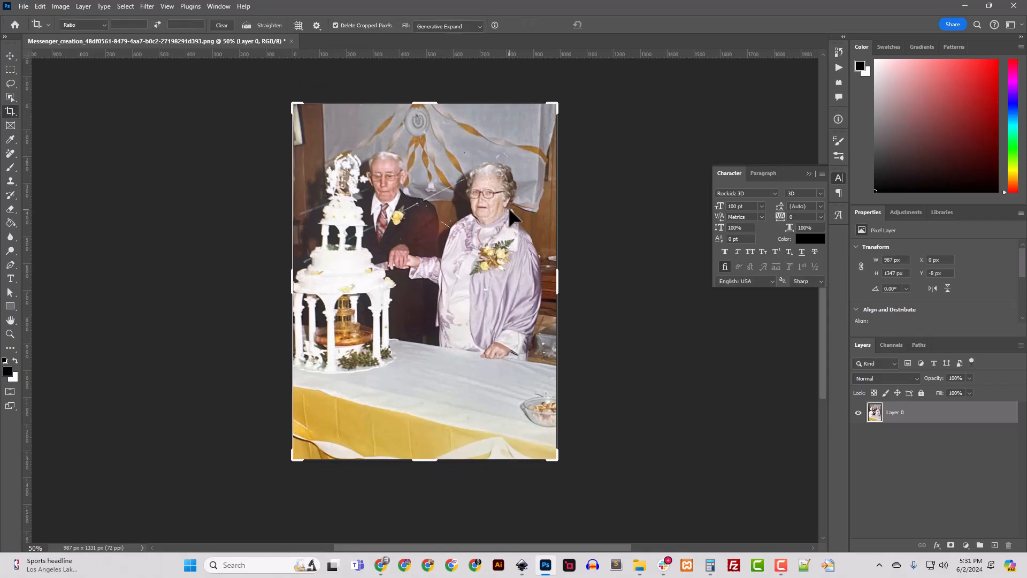
key(Return)
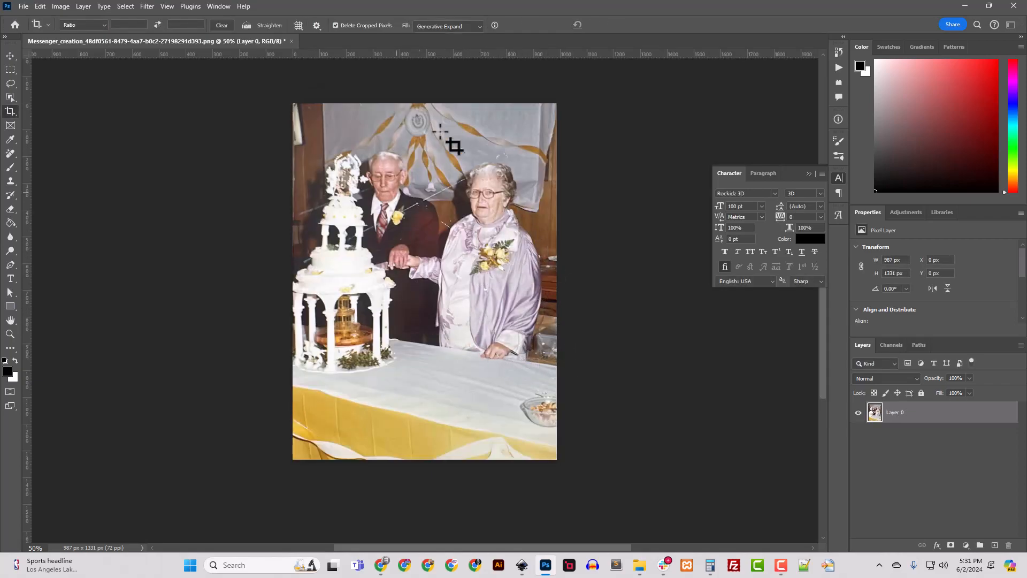
Apply Auto Color, Auto Contrast and Auto Tone to the photo.
click(62, 8)
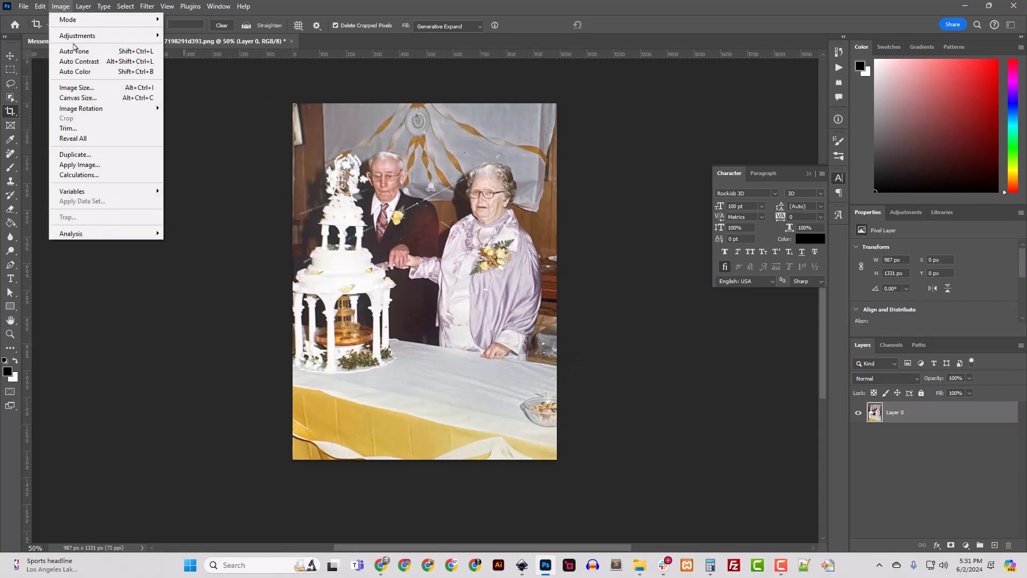
click(79, 71)
click(61, 7)
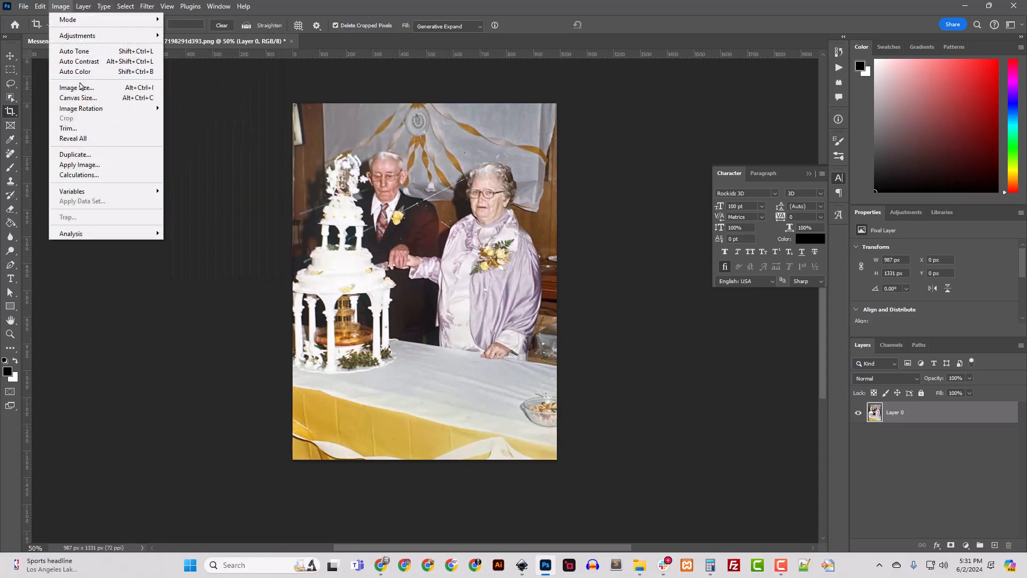
click(82, 63)
click(61, 7)
click(73, 52)
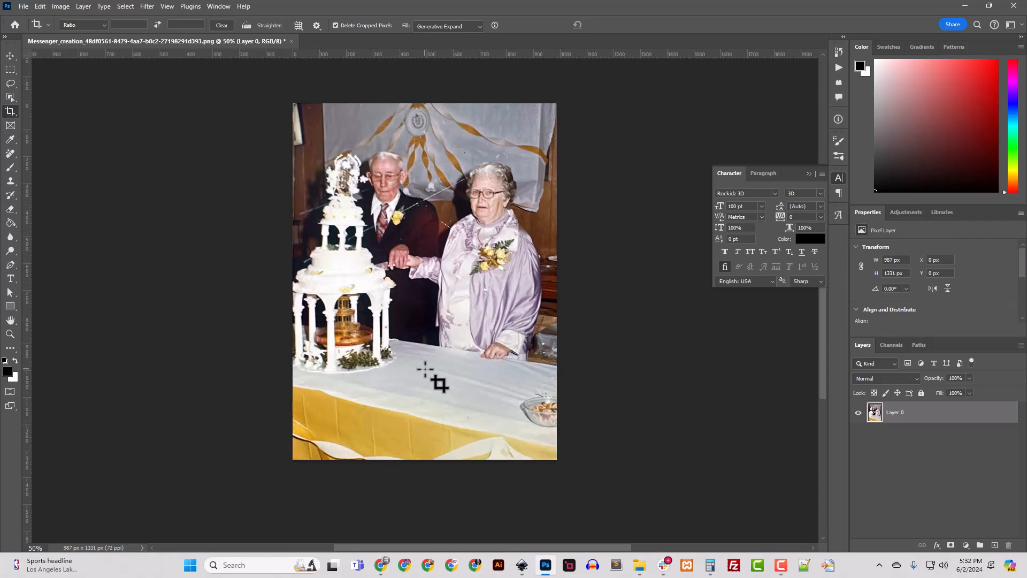
Export the corrected photo to the Downloads folder as a PNG named Wedding_Photo.png.
click(24, 7)
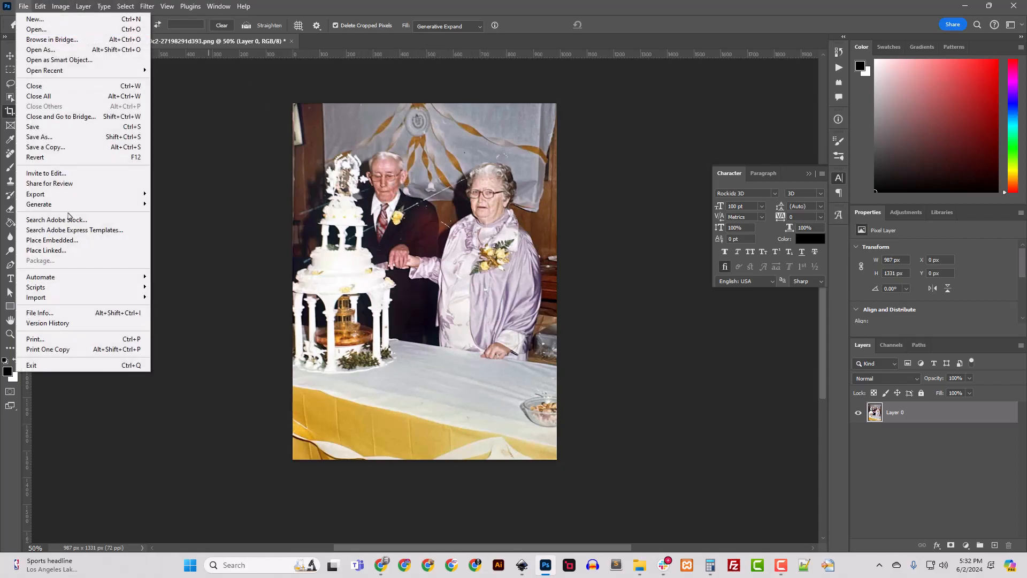
mouse_move(76, 195)
click(201, 197)
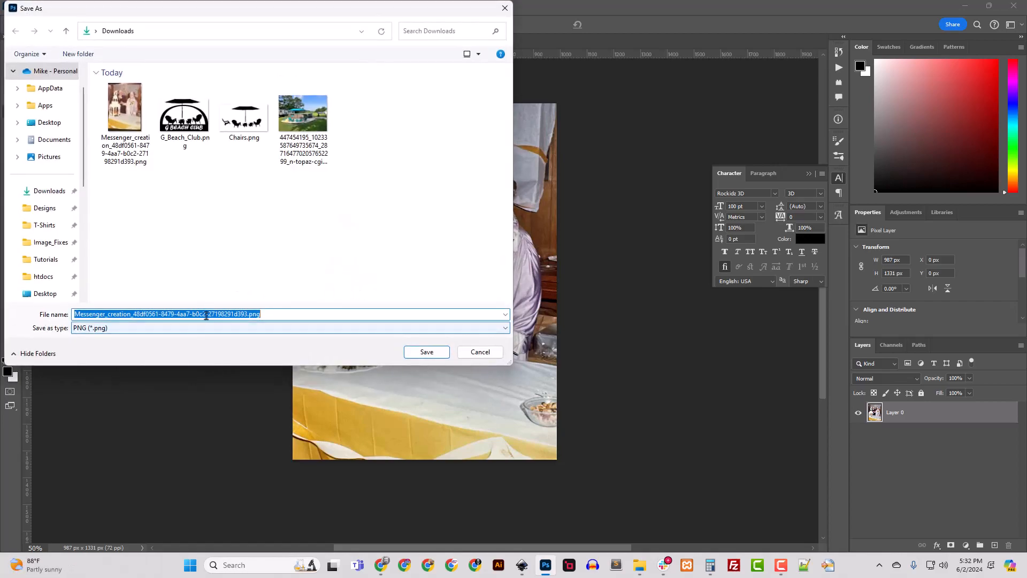
drag(245, 316, 78, 318)
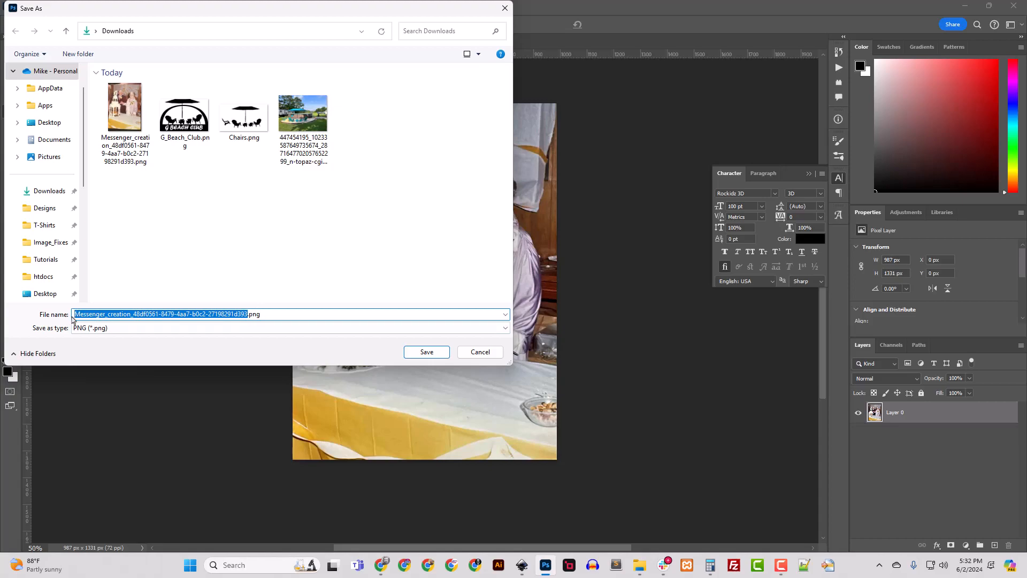
text(Wedding_Photo)
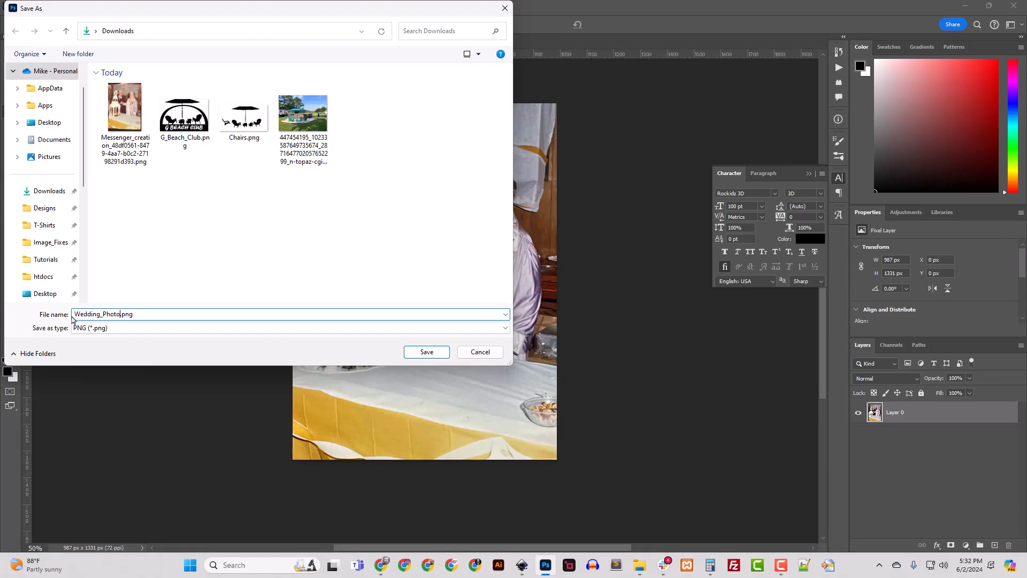
key(Return)
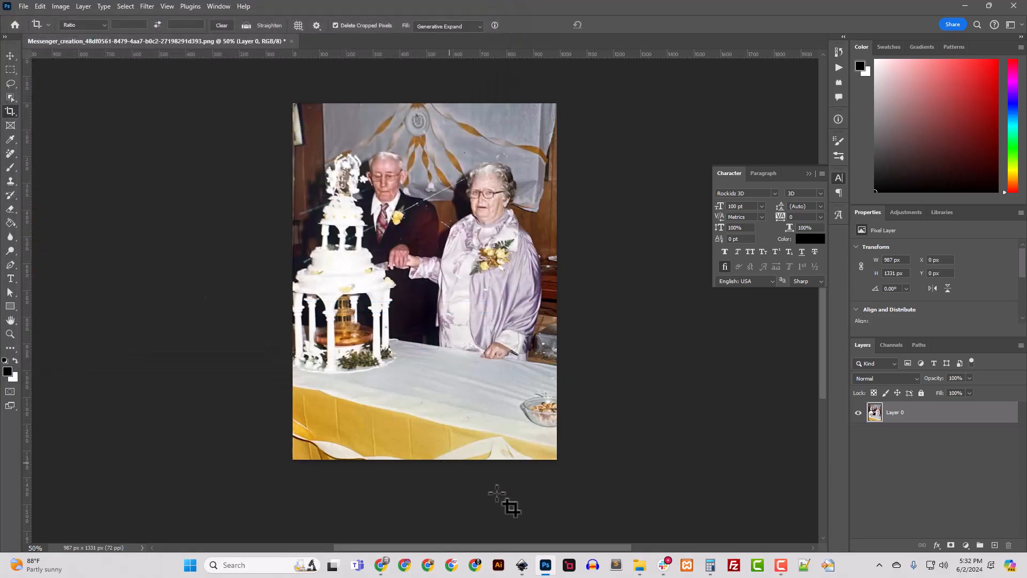
Check the photo's pixel dimensions and resolution in Image Size.
click(60, 6)
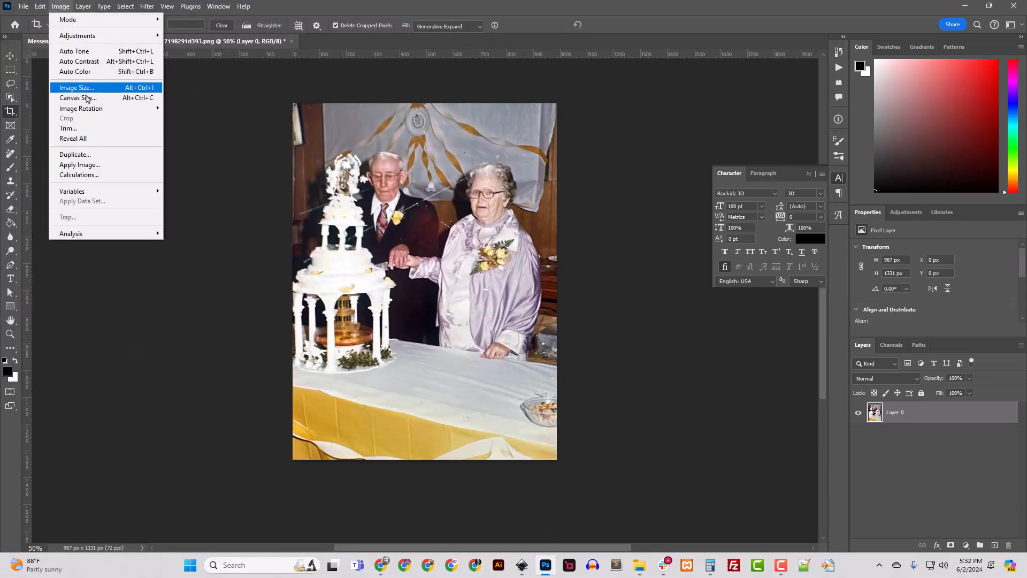
click(86, 88)
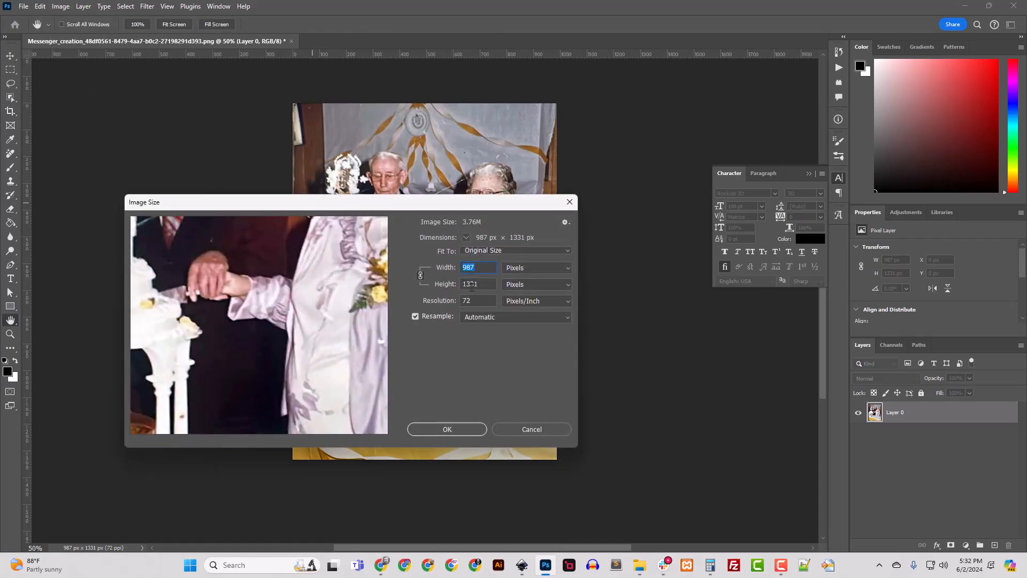
click(539, 431)
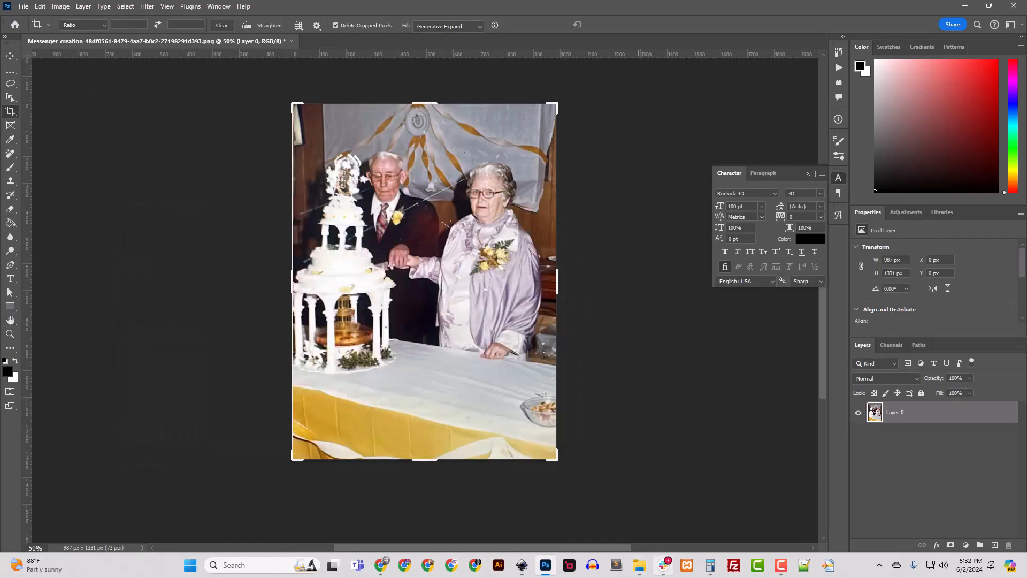
Switch to Gigapixel and open Wedding_Photo.png from the Downloads folder.
click(568, 567)
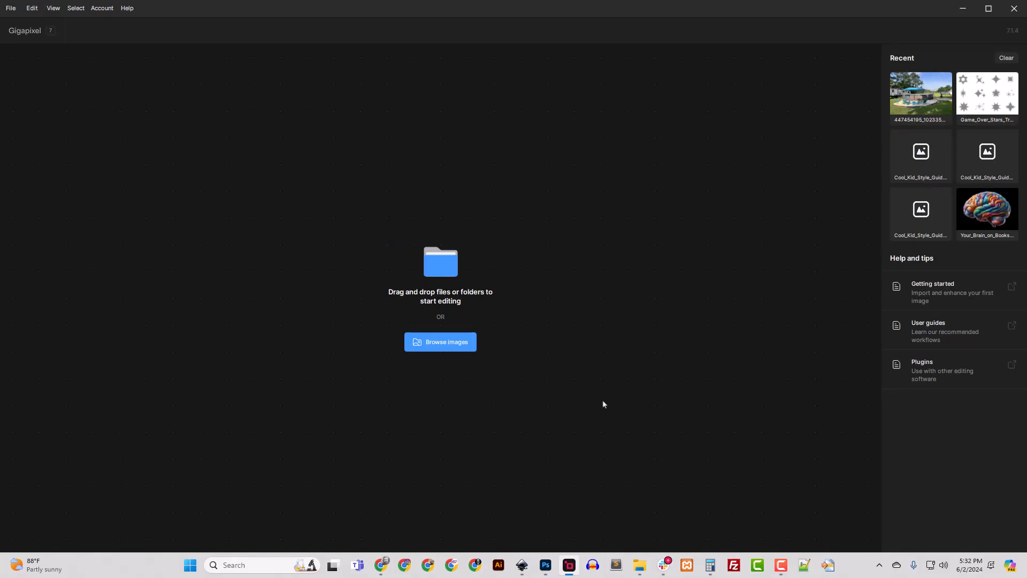
click(453, 346)
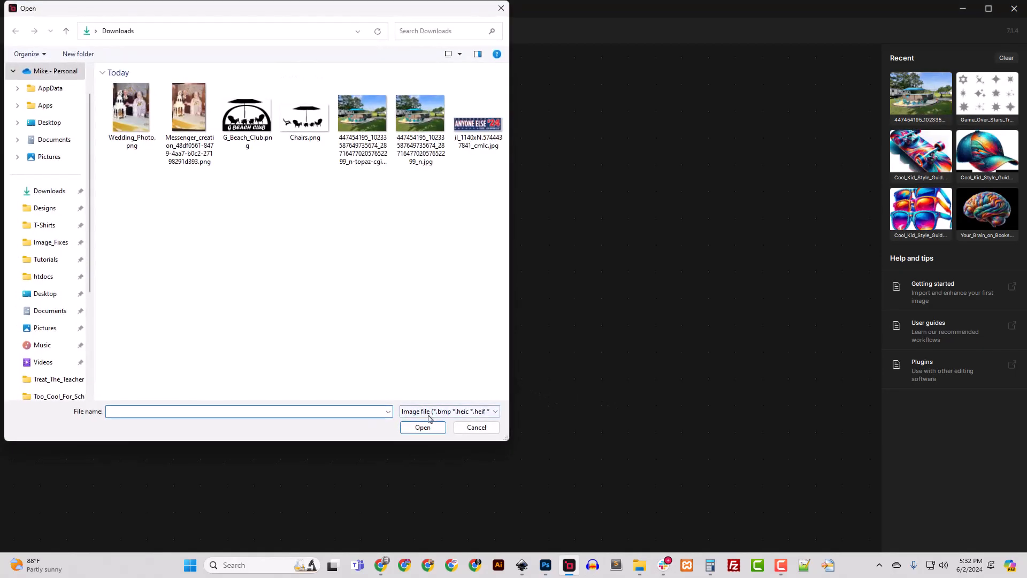
click(136, 133)
click(423, 427)
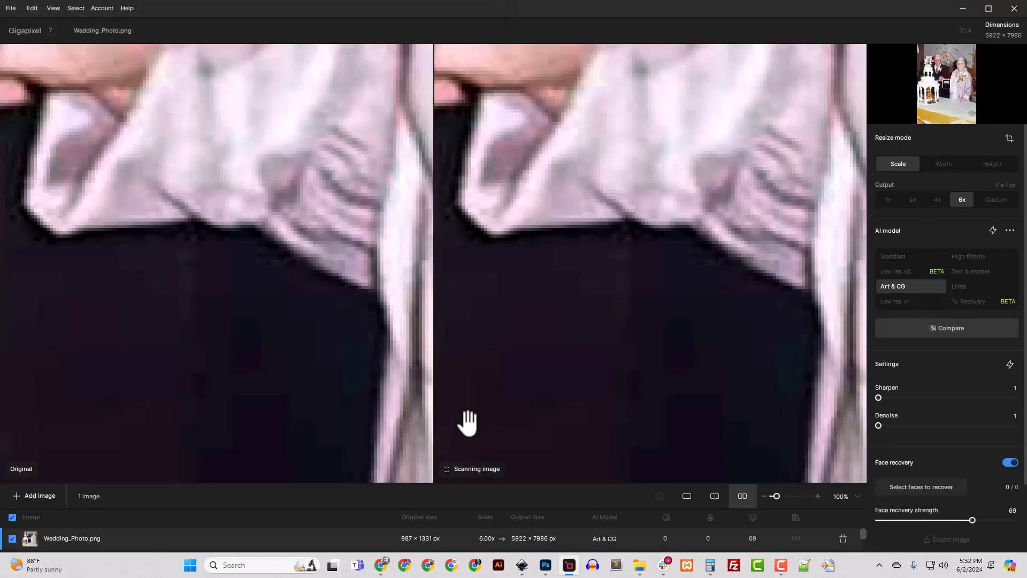
Set the AI model to High fidelity with a face recovery strength of 70, and inspect both faces in the preview.
click(972, 258)
click(939, 63)
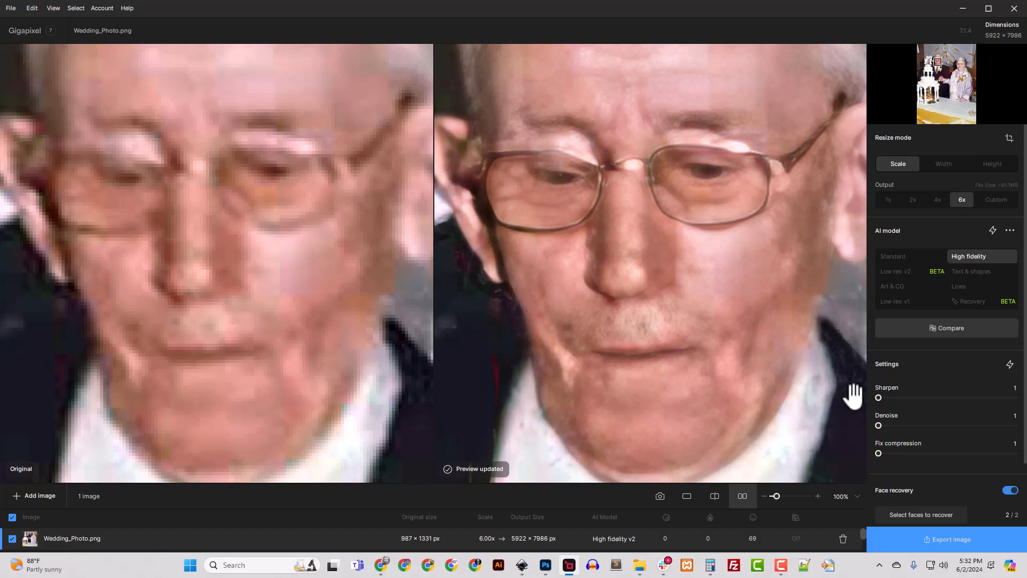
click(961, 65)
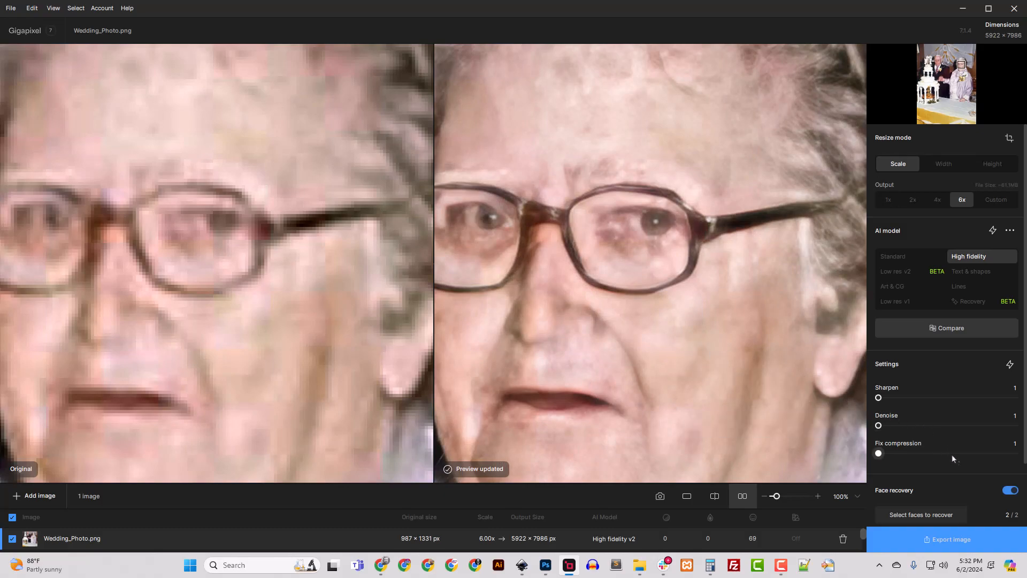
scroll(952, 467, down, 2)
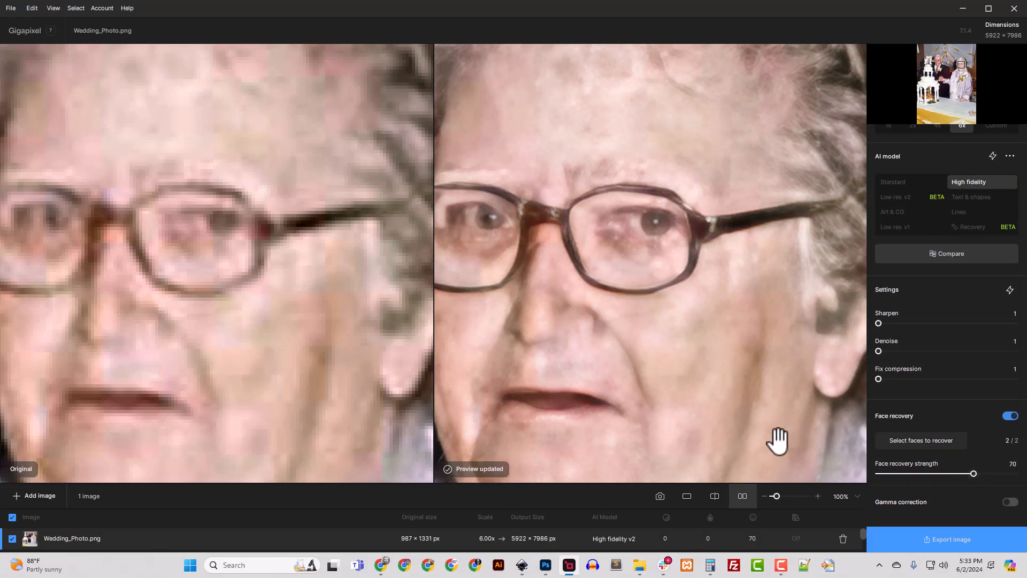
Preview the Standard model against High fidelity, and export the 6x High fidelity upscale as a PNG to the original folder.
click(893, 183)
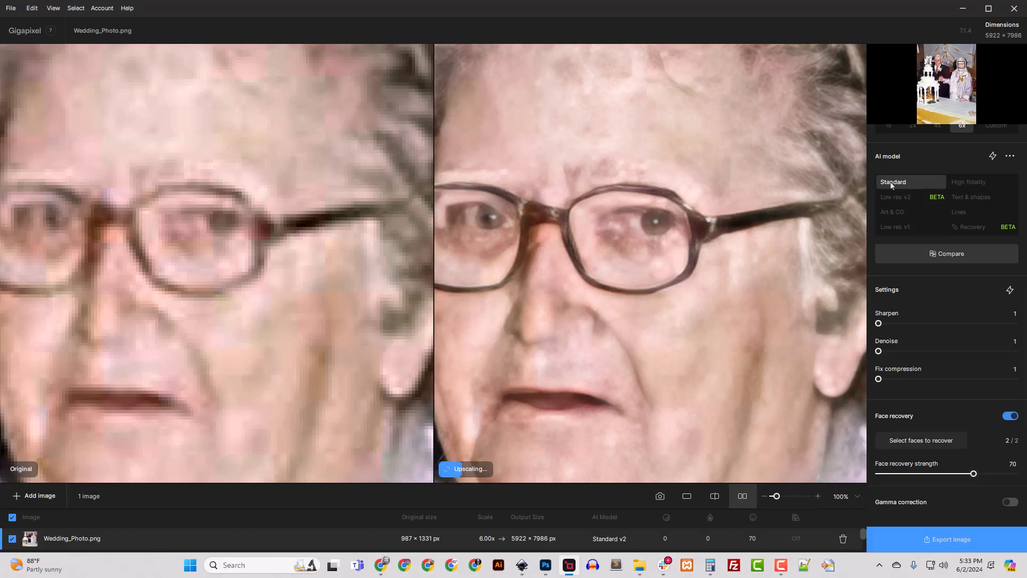
click(961, 183)
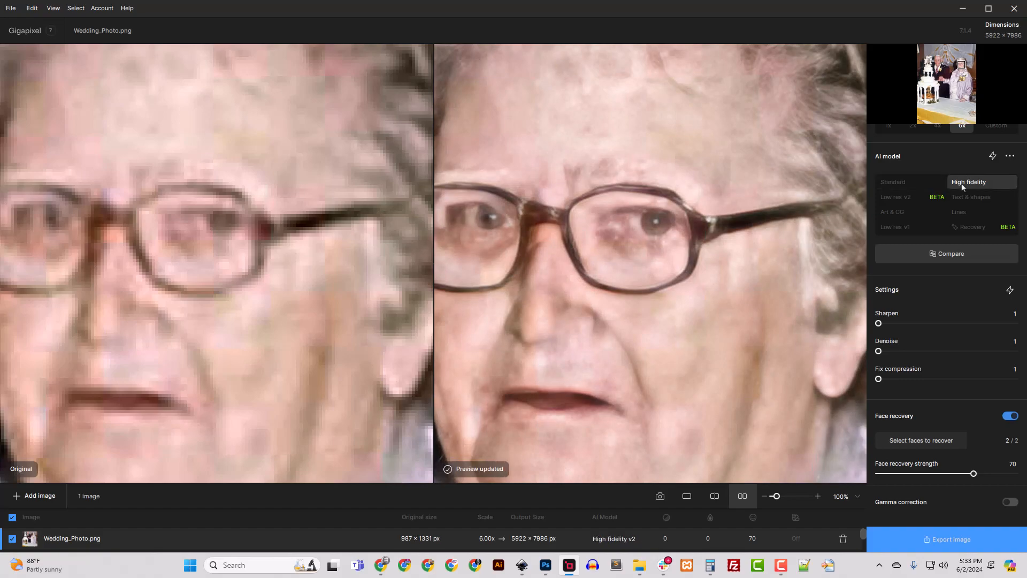
click(951, 539)
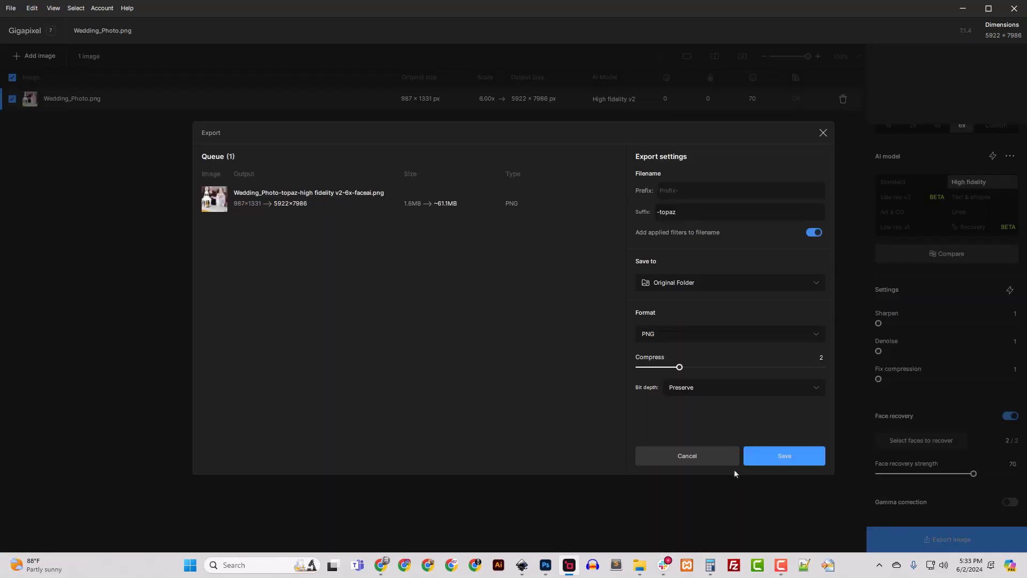
click(779, 459)
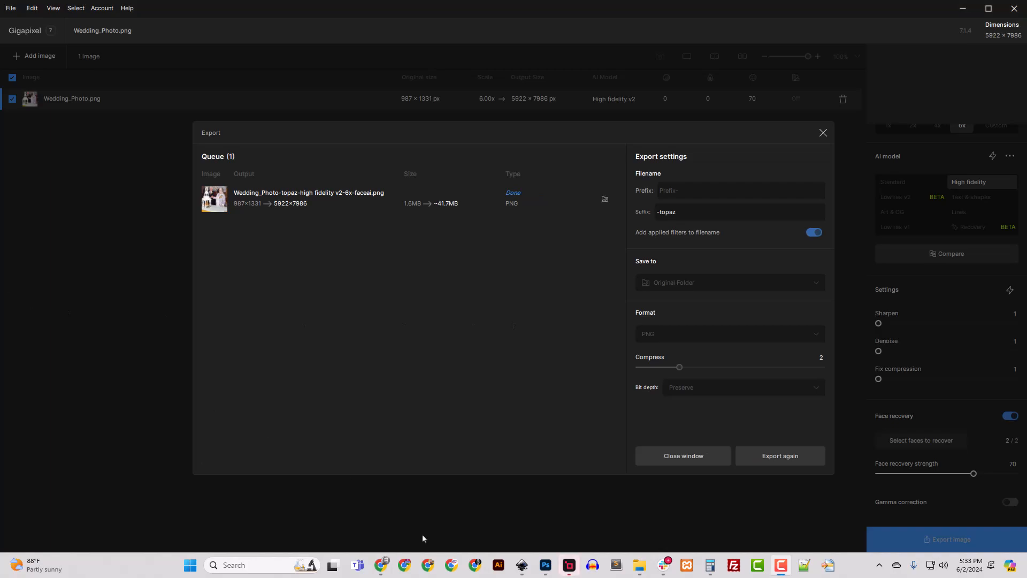
Open the exported Wedding_Photo-topaz-high fidelity v2-6x-faceai.png from the Downloads folder in Photoshop.
mouse_move(635, 568)
drag(0, 107, 556, 97)
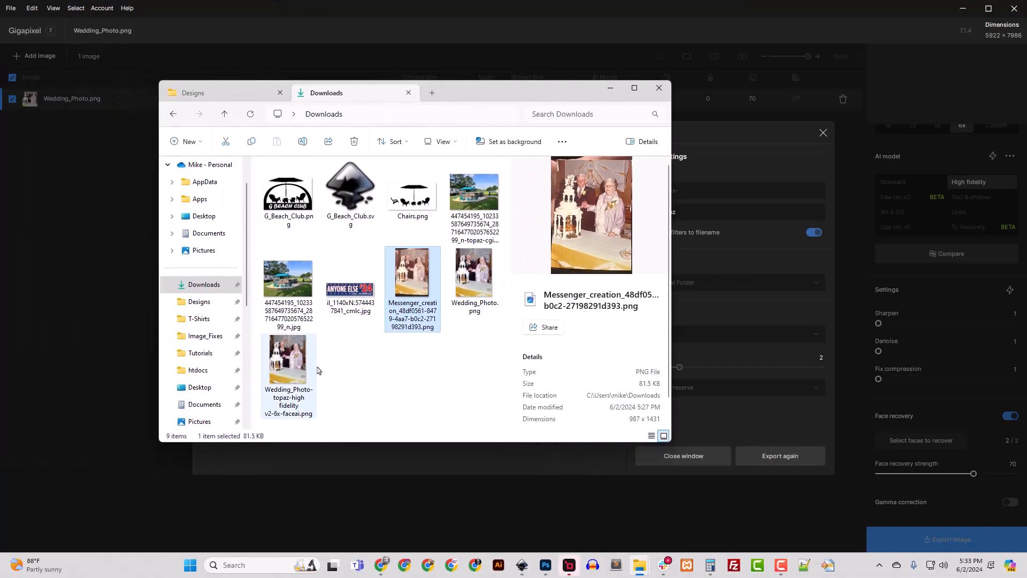
right_click(284, 369)
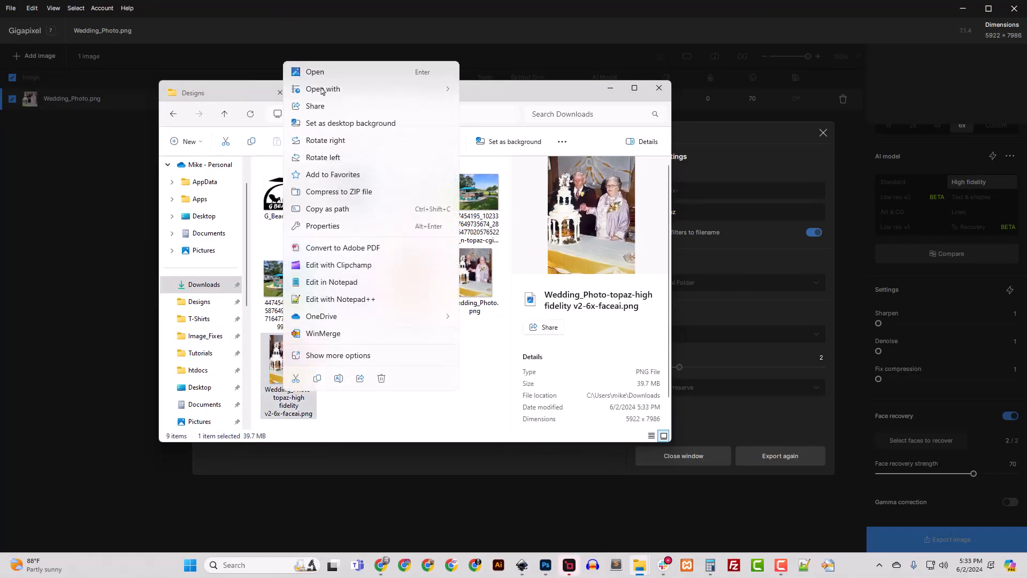
mouse_move(332, 89)
click(524, 109)
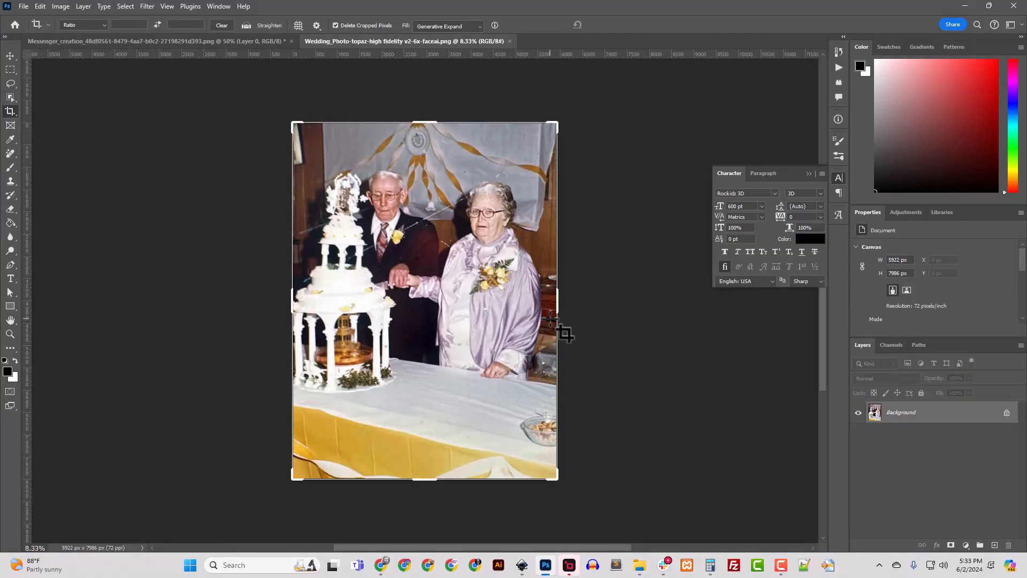
Choose the Spot Healing Brush for the scratches around the couple and set its hardness to 51%.
key(ctrl+plus)
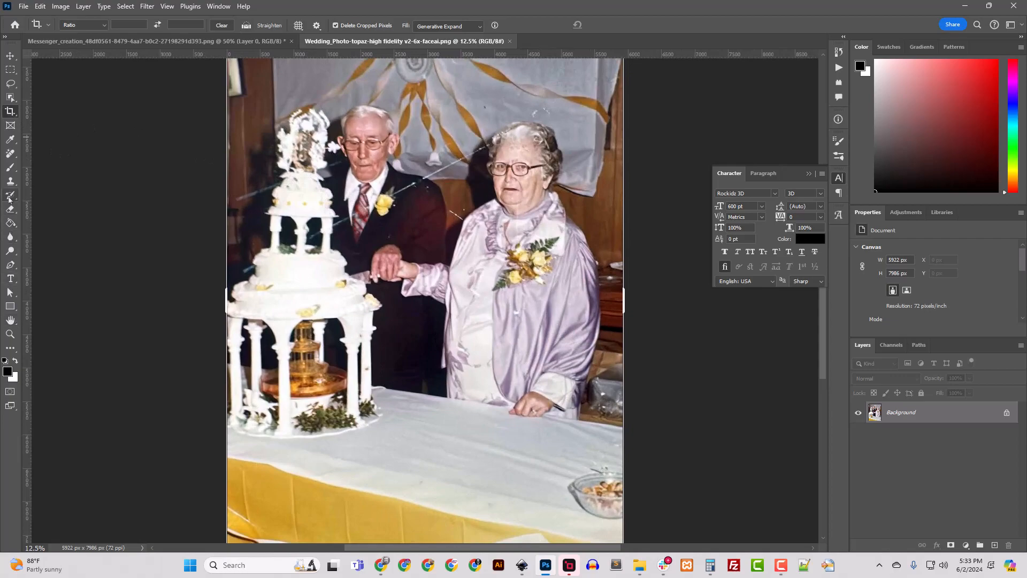
click(11, 153)
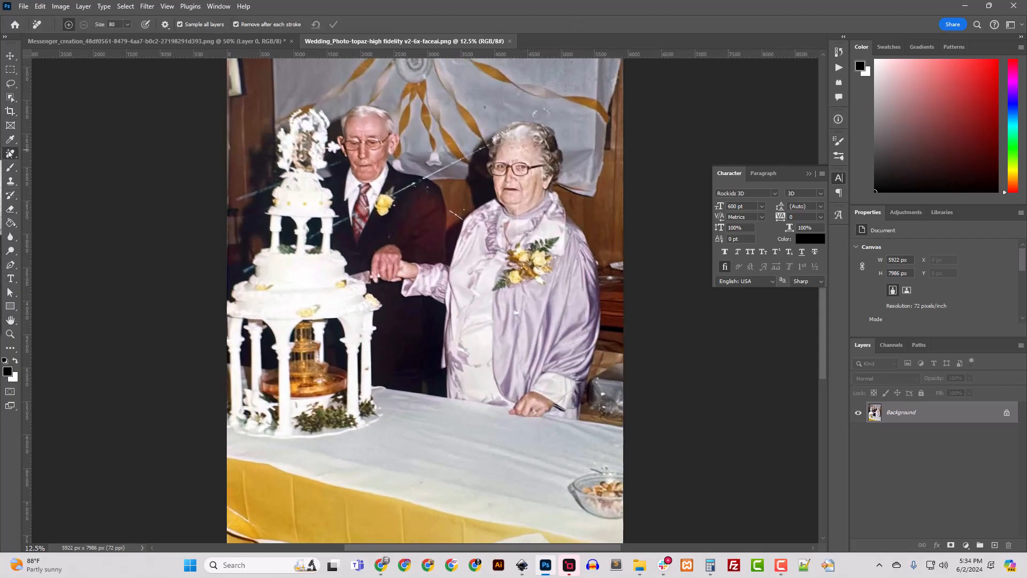
right_click(10, 154)
click(70, 154)
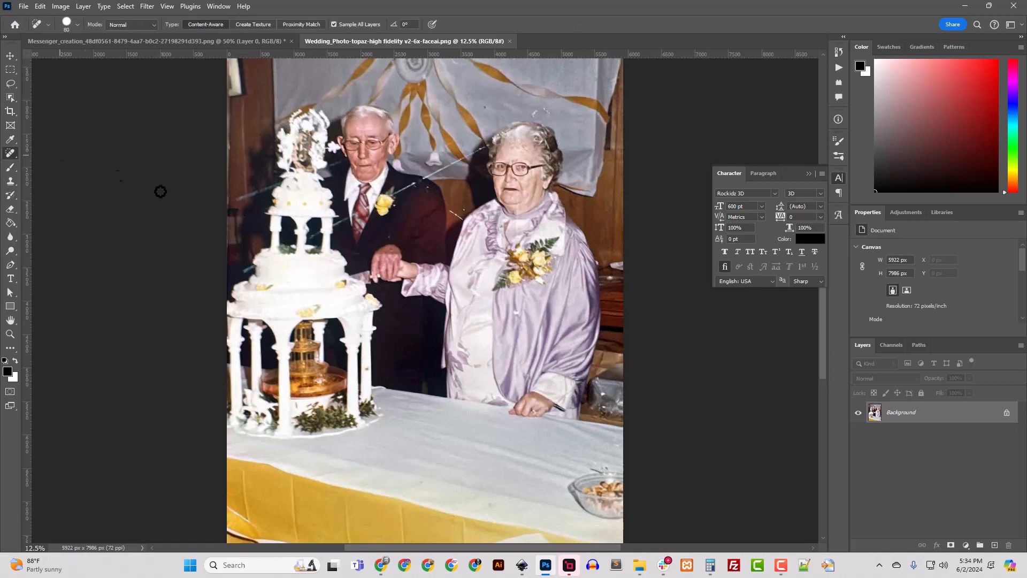
key(ctrl+plus)
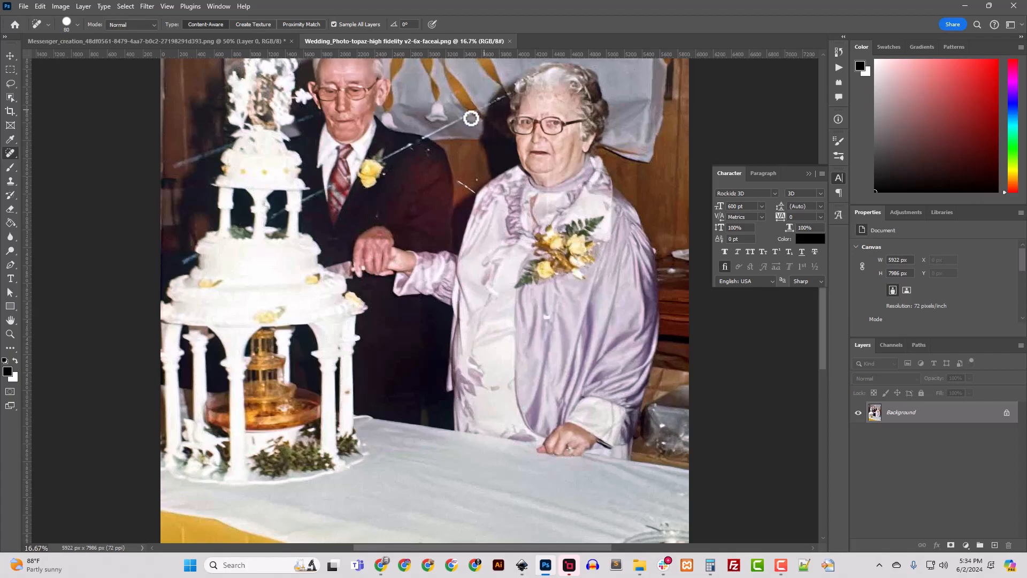
scroll(482, 120, up, 1)
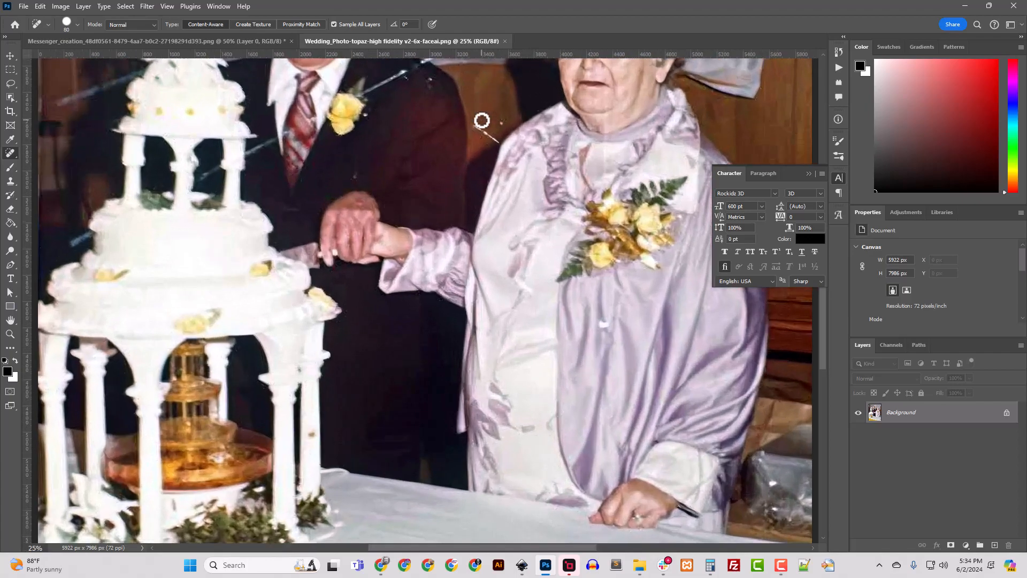
scroll(484, 149, up, 3)
scroll(518, 204, up, 1)
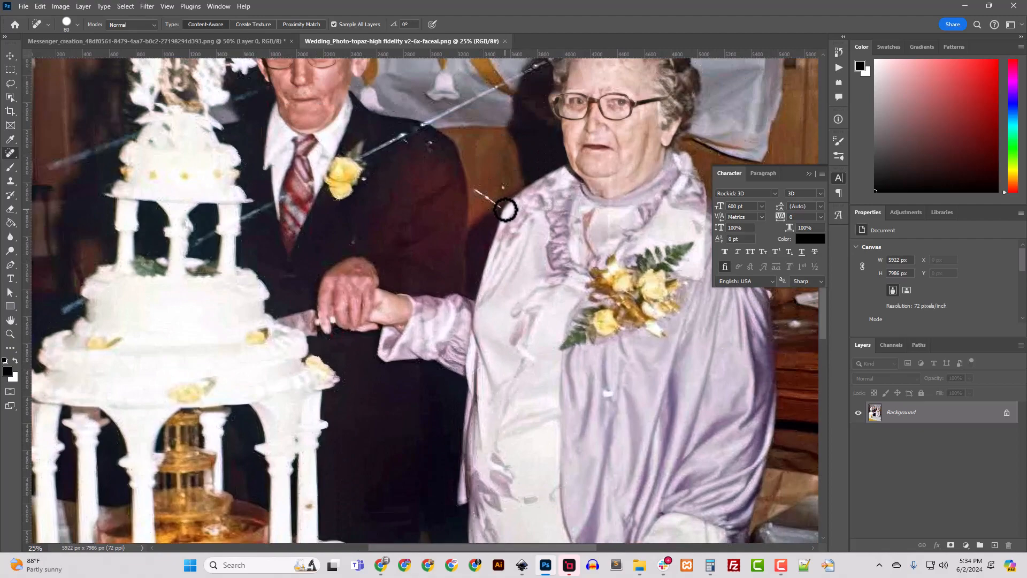
scroll(526, 122, up, 3)
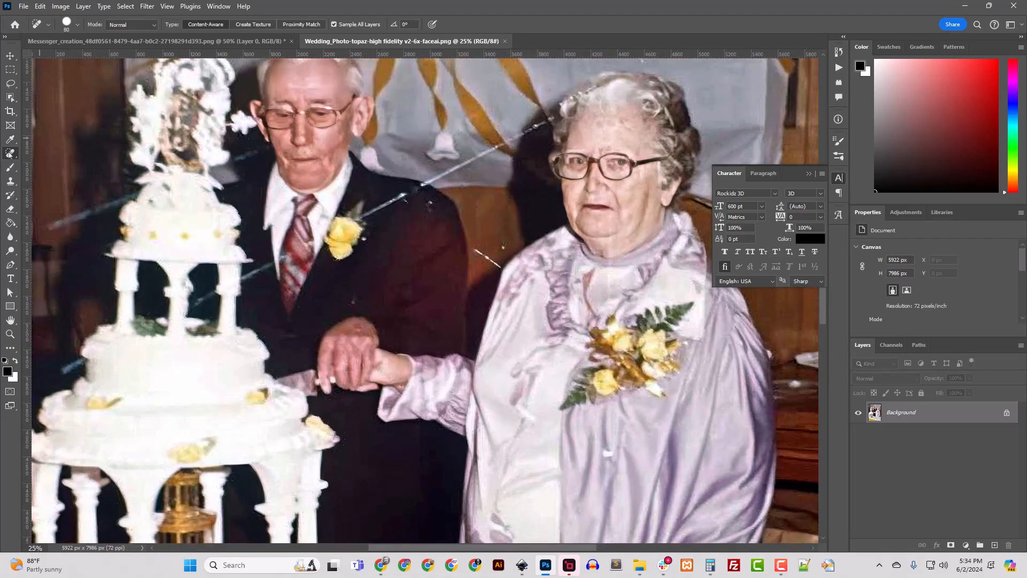
click(78, 26)
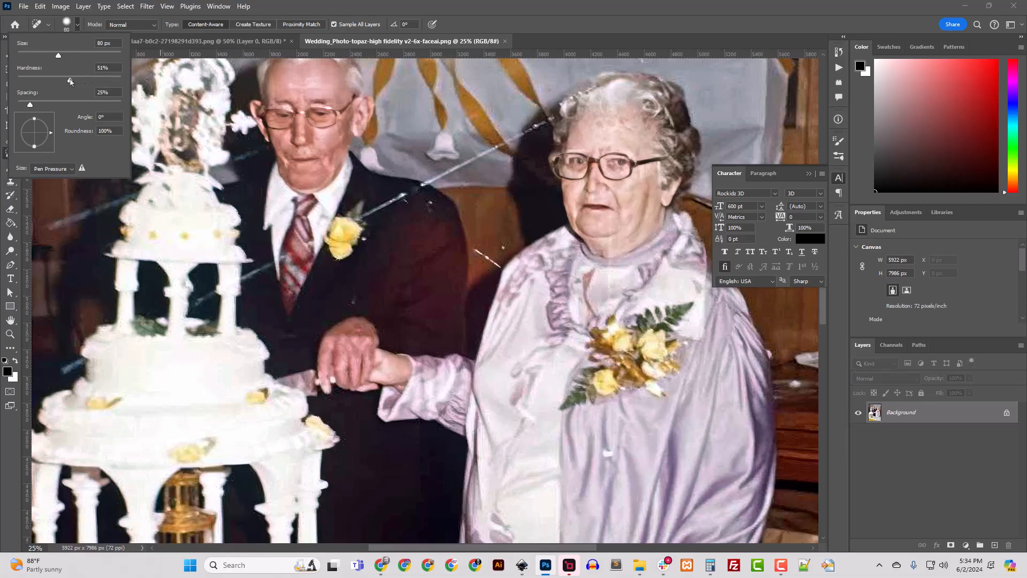
click(331, 9)
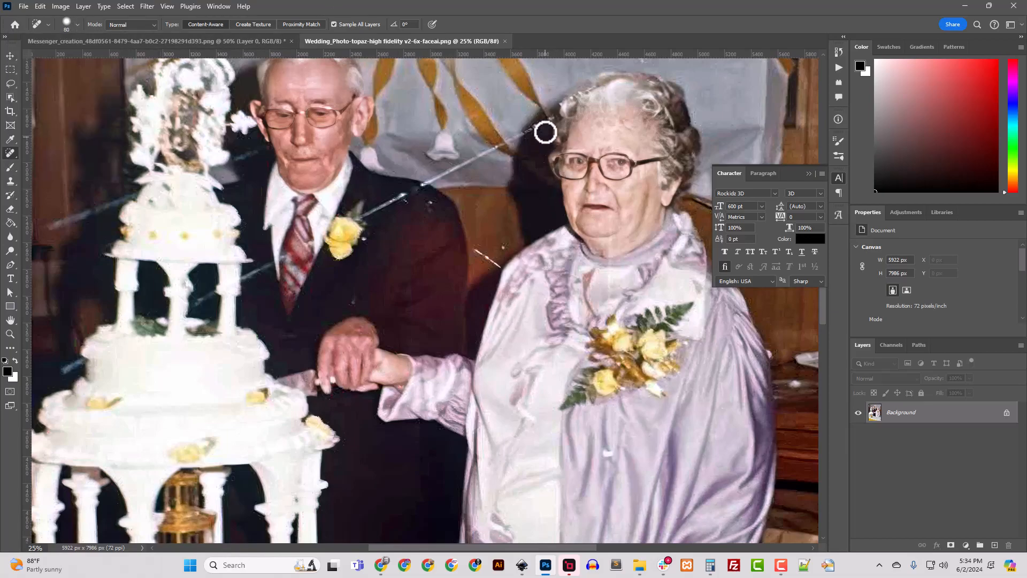
Heal the scratch running from the woman's hair across the banner to the man's shoulder, and the marks on the wall above her shoulder.
mouse_move(546, 123)
mouse_down()
mouse_move(536, 159)
mouse_move(535, 129)
mouse_move(513, 158)
mouse_move(519, 139)
mouse_move(490, 146)
mouse_up()
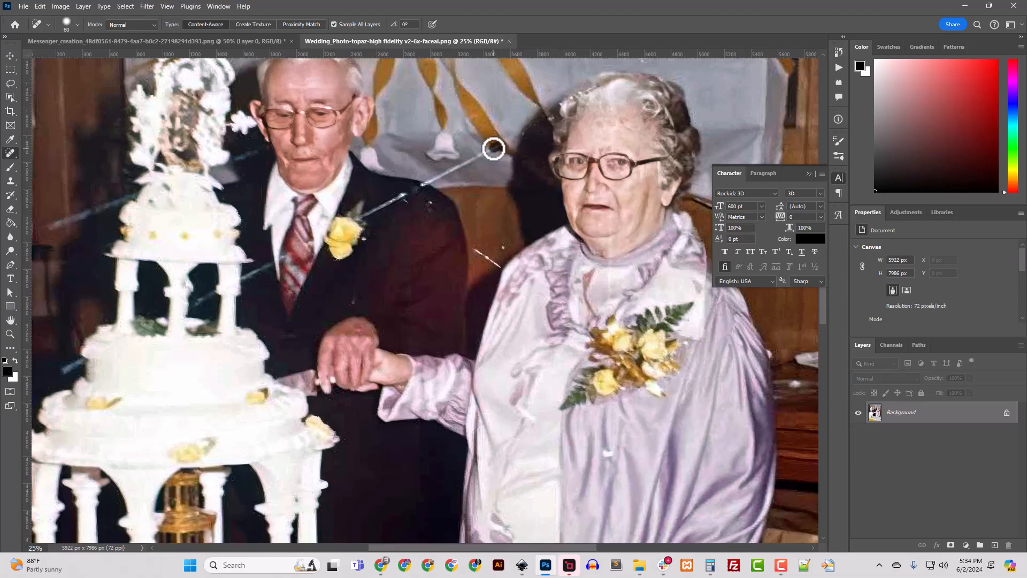
drag(547, 121, 551, 117)
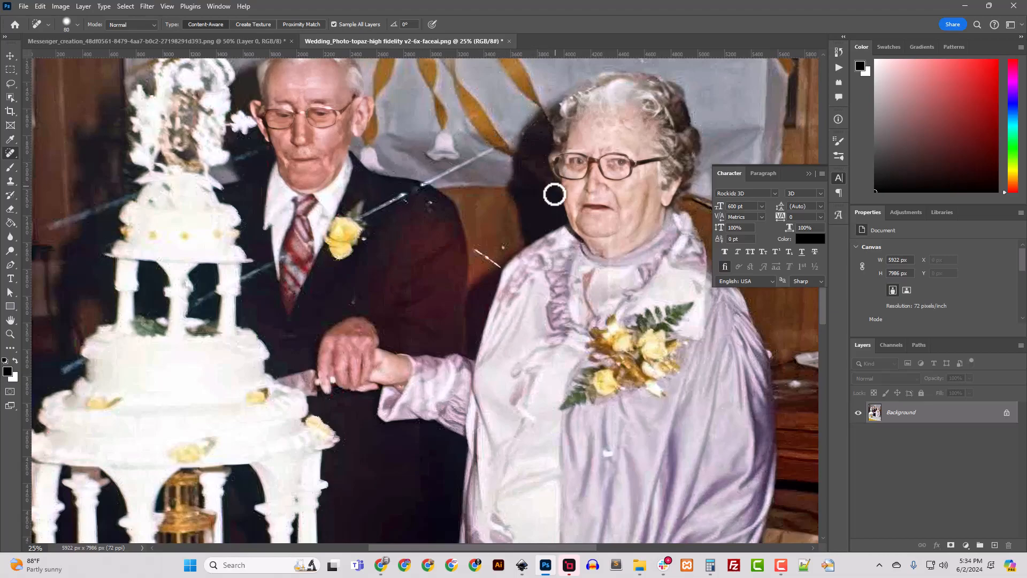
drag(499, 266, 476, 252)
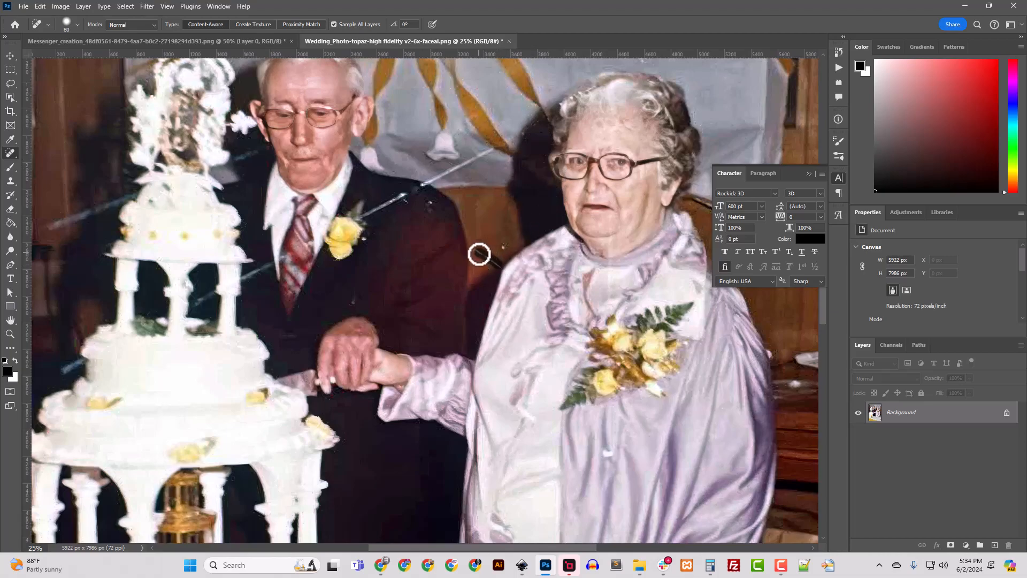
click(505, 247)
click(483, 264)
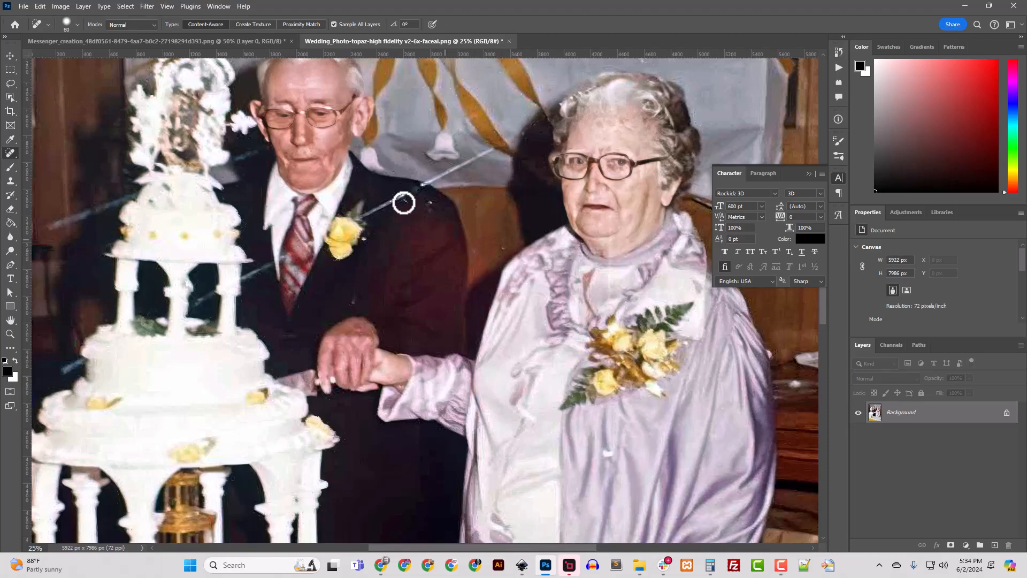
drag(490, 152, 429, 182)
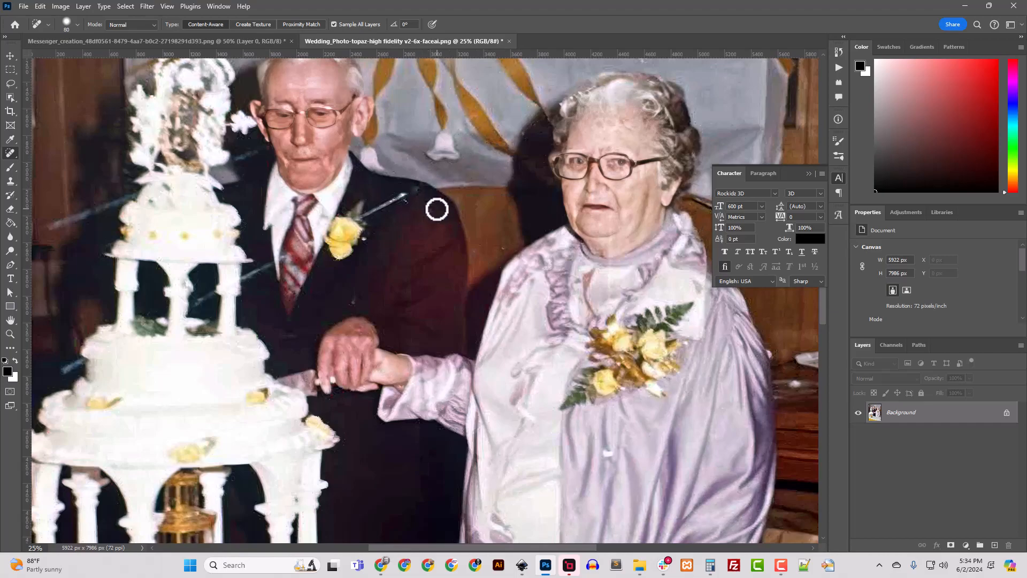
Heal the remaining scratch and speck on the man's jacket shoulder and the light scratch across the dark background behind the cake.
drag(405, 196, 356, 217)
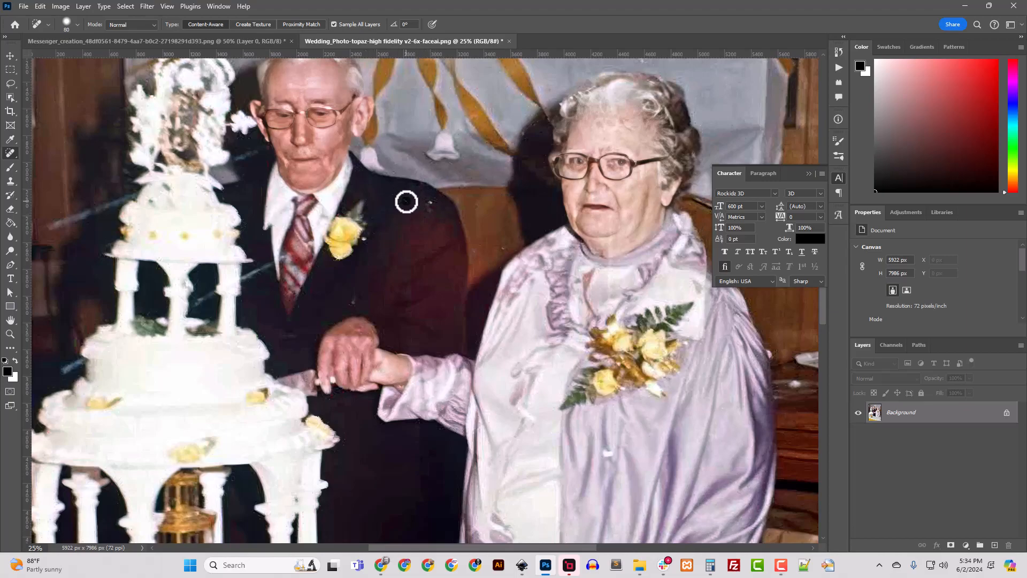
click(431, 204)
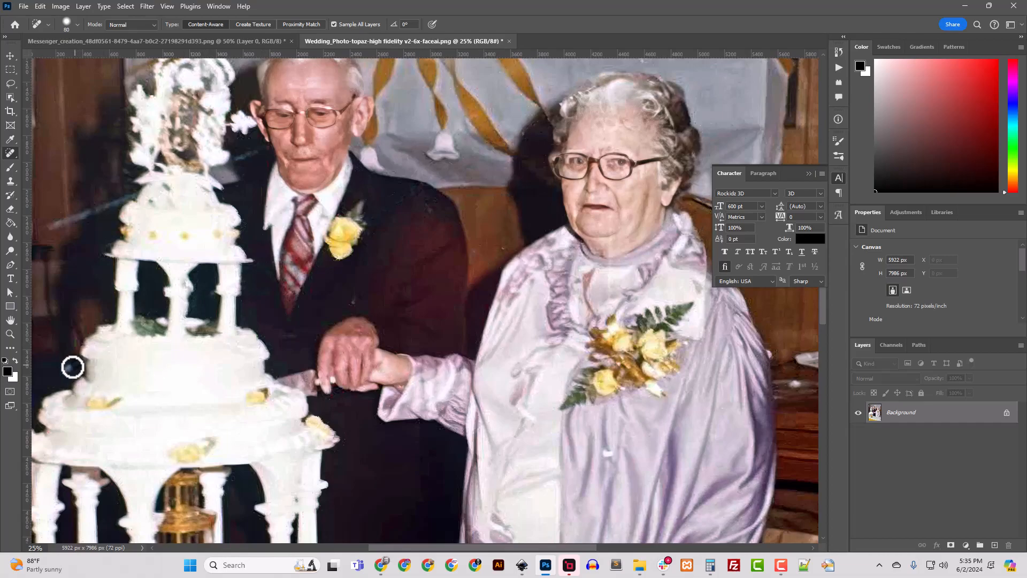
mouse_move(49, 227)
mouse_down()
mouse_move(85, 215)
mouse_move(92, 223)
mouse_up()
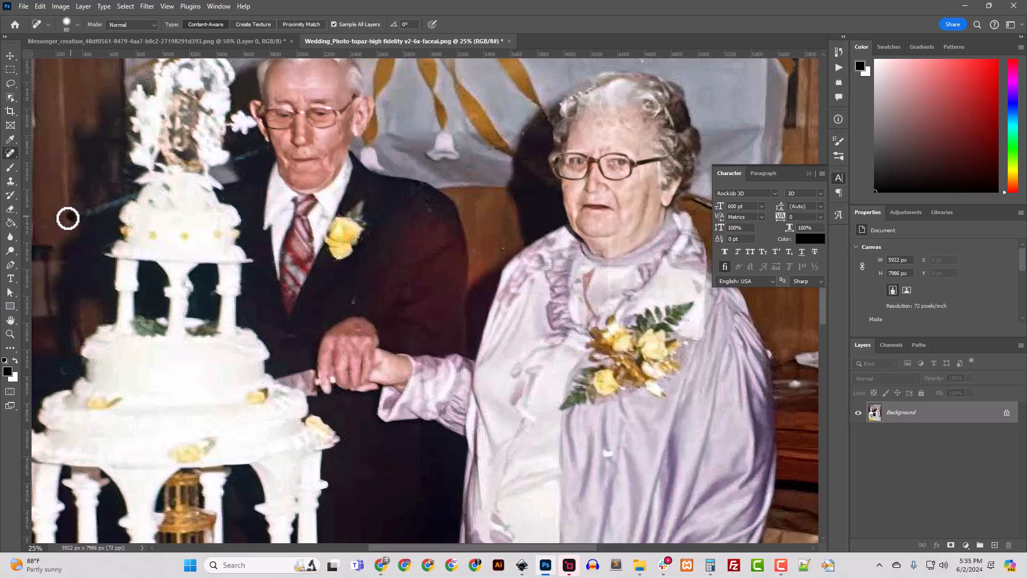
drag(91, 211, 130, 197)
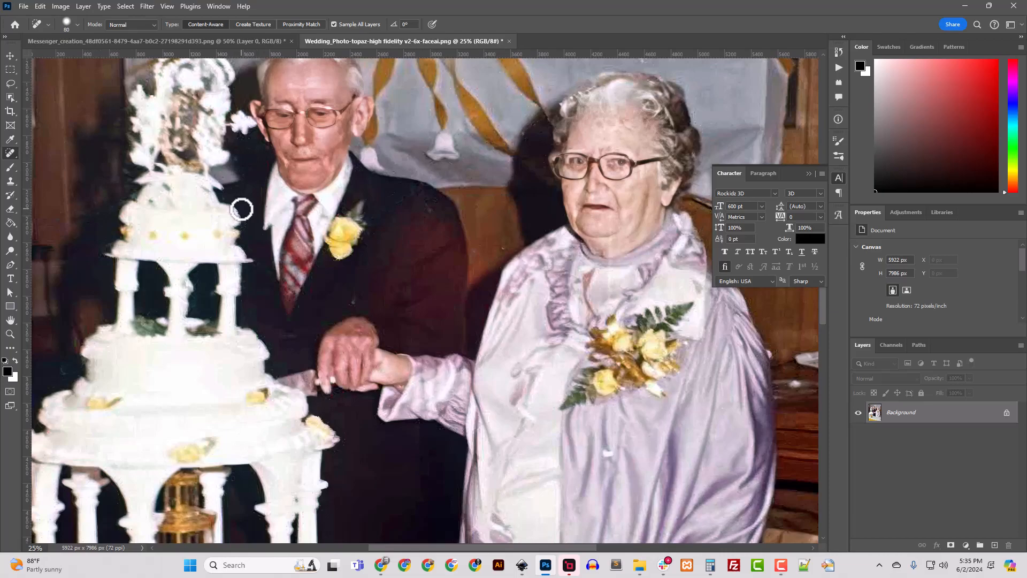
Heal the white flecks on the banner above the woman's hair and the light spots beside her sleeve near the wooden furniture.
scroll(241, 209, up, 3)
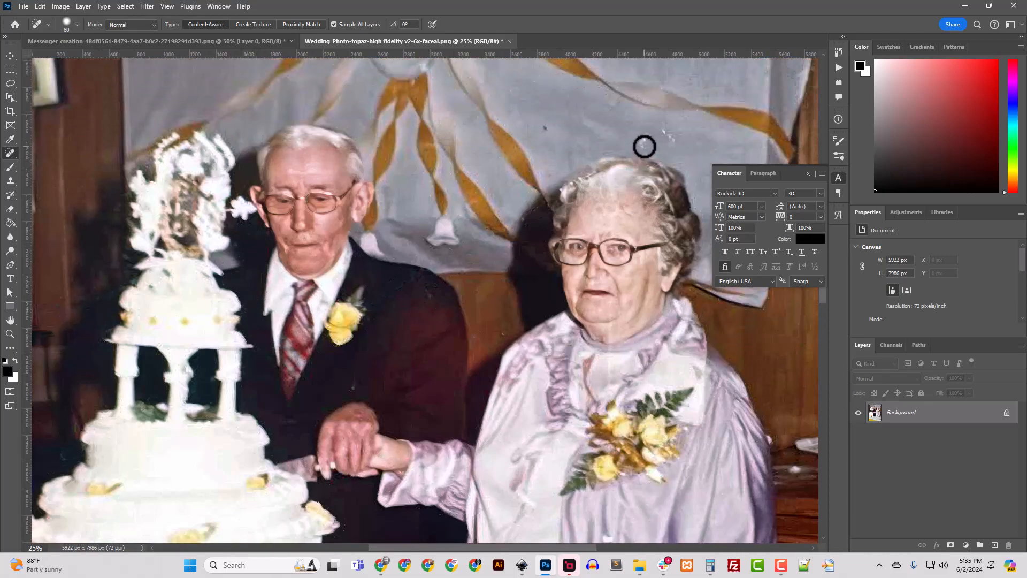
drag(662, 131, 674, 140)
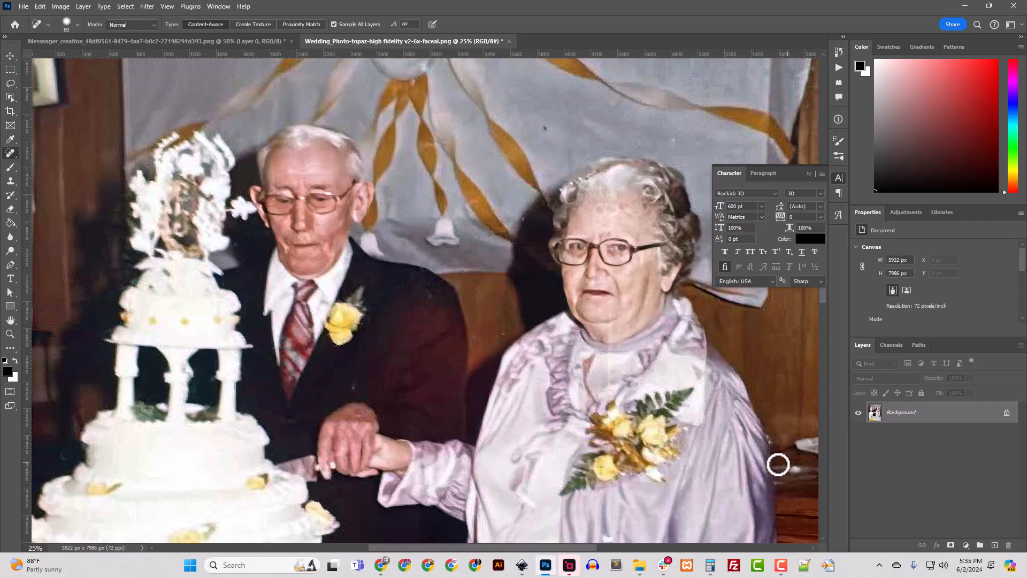
click(769, 438)
click(797, 471)
click(799, 472)
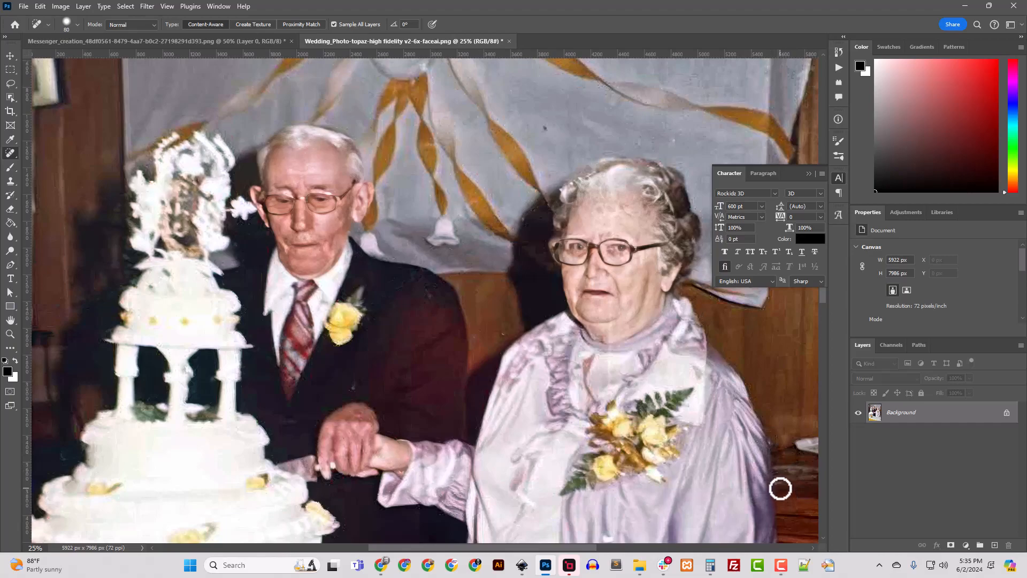
Examine the healed photo as a whole and the couple, cake and banner up close for leftover scratches.
key(ctrl+minus)
key(ctrl+minus)
key(ctrl+minus)
scroll(541, 401, down, 3)
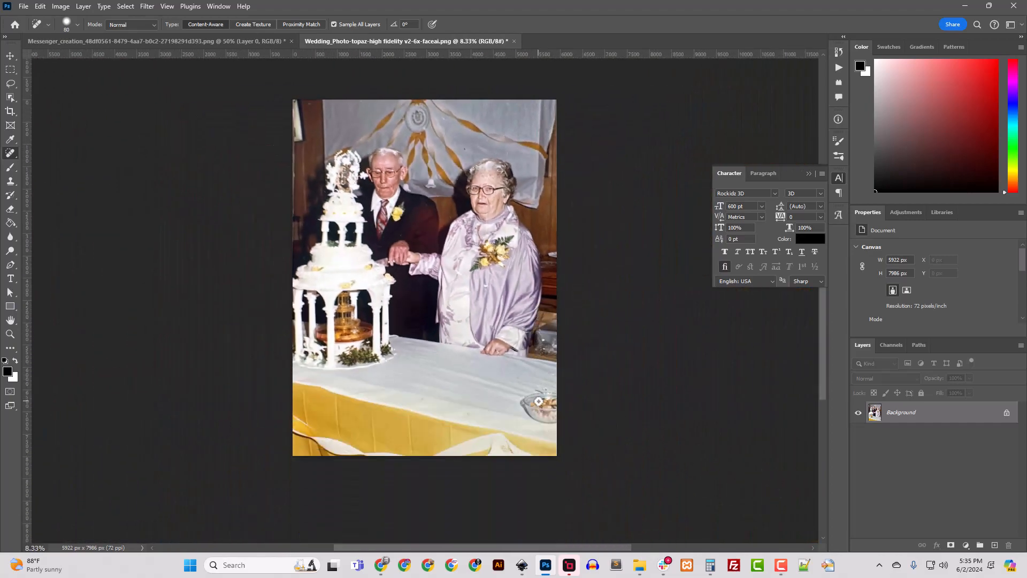
key(ctrl+plus)
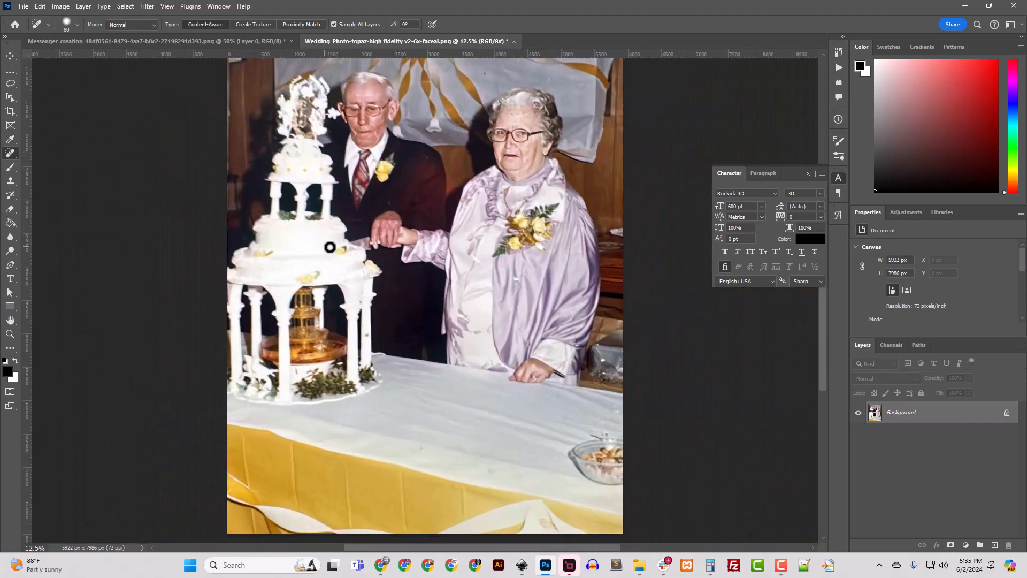
scroll(374, 287, up, 2)
key(ctrl+minus)
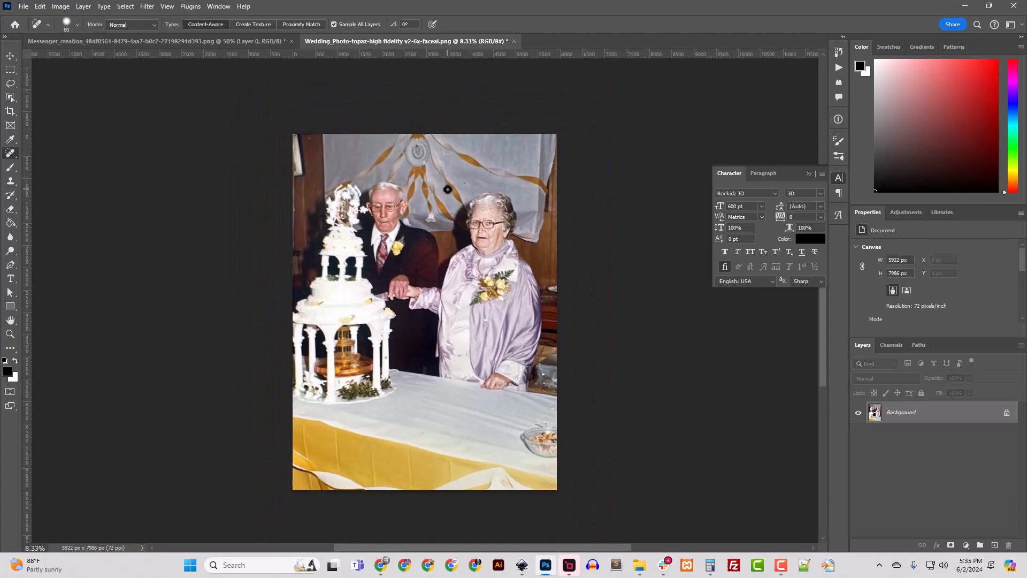
key(ctrl+plus)
key(ctrl+plus)
scroll(447, 188, up, 3)
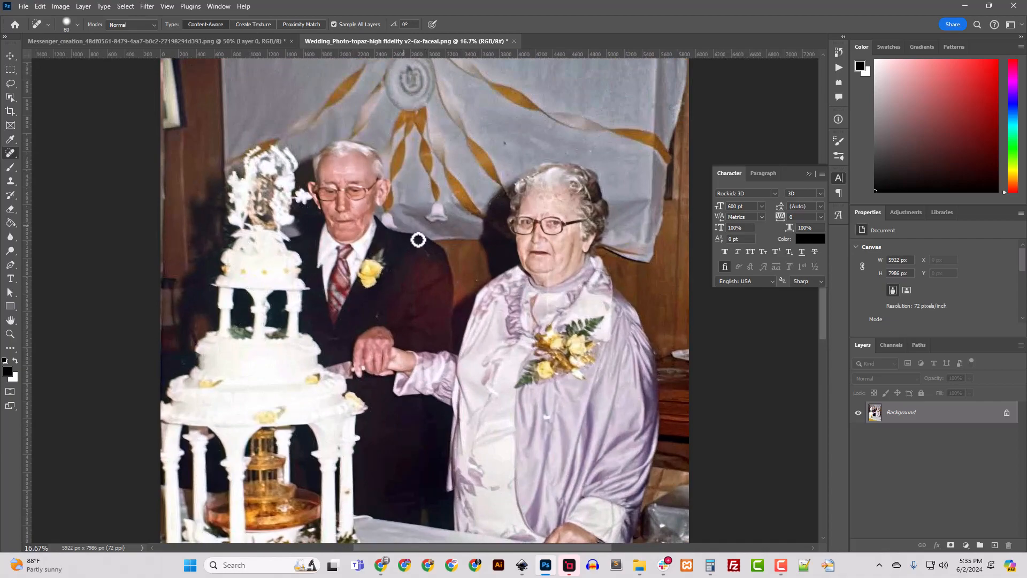
key(ctrl+minus)
key(ctrl+minus)
key(ctrl+minus)
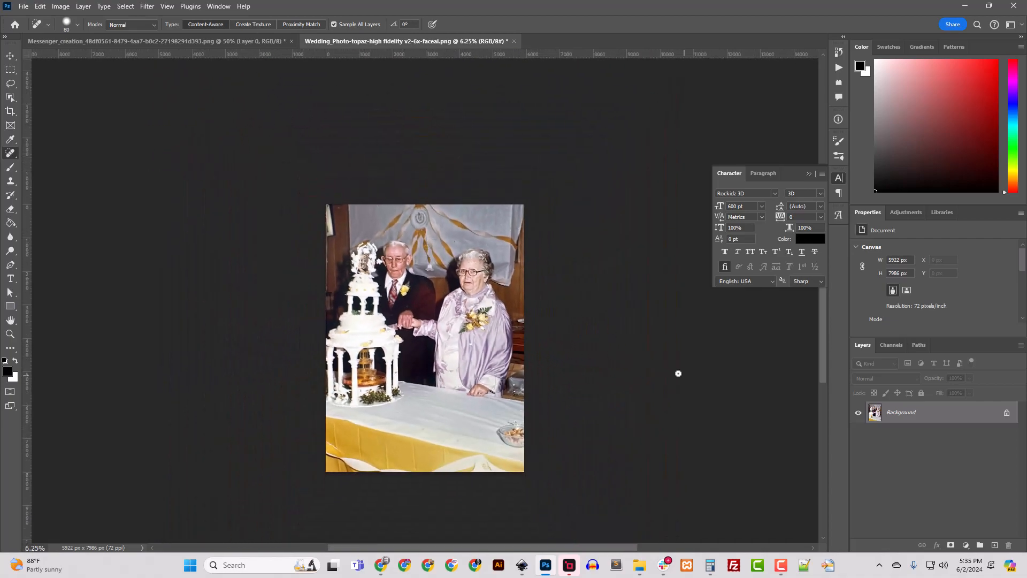
Place the original Messenger_creation scan from the Downloads folder over the restored photo, scaled to about 5522 × 8006 px.
mouse_move(638, 565)
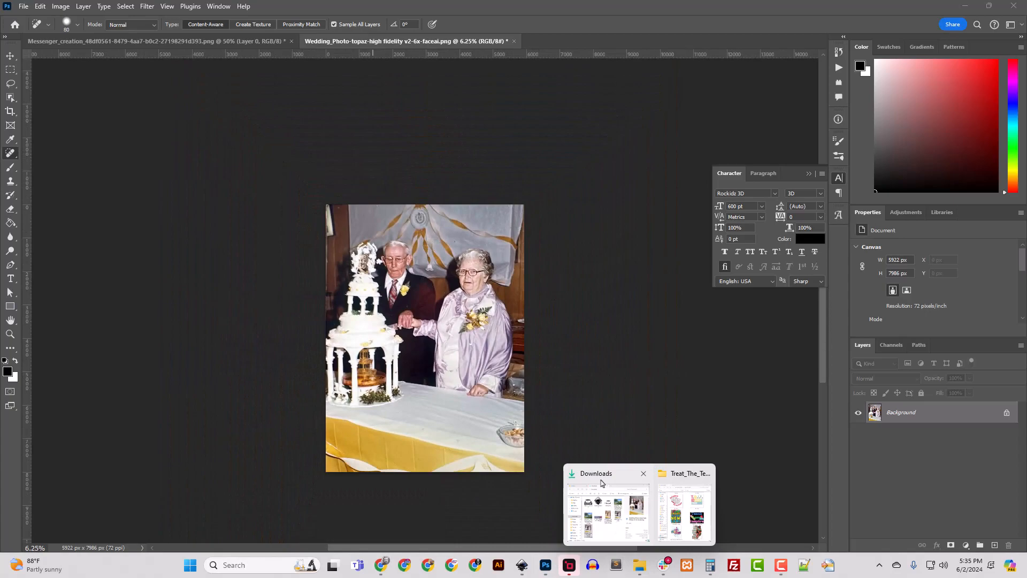
click(601, 478)
drag(462, 92, 0, 97)
drag(0, 419, 457, 420)
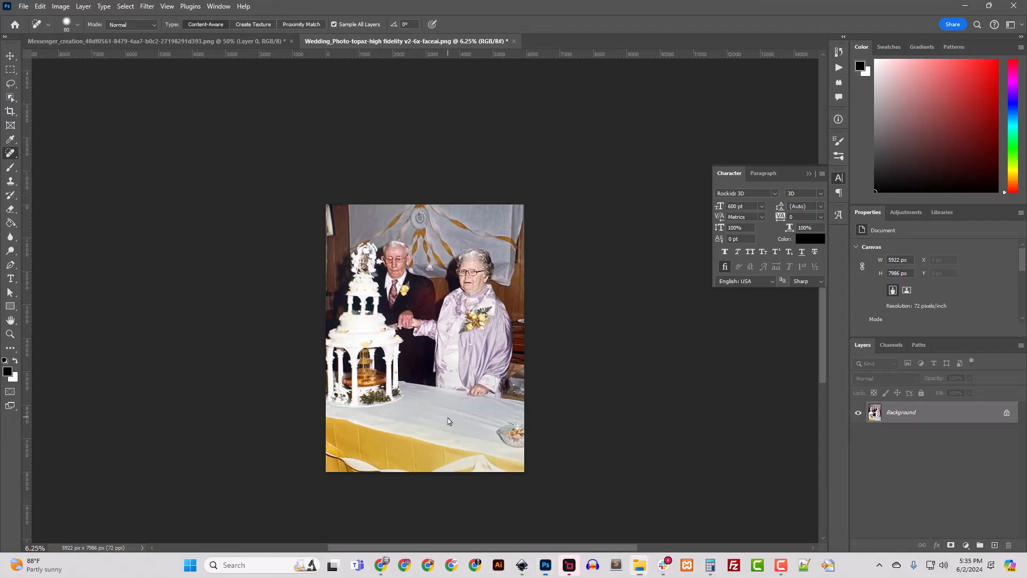
mouse_move(442, 362)
mouse_down()
mouse_move(527, 480)
mouse_move(522, 470)
mouse_up()
key(Return)
Compare the original scan with the restoration by hiding the placed Messenger_creation layer, viewing the couple and the whole photo.
key(ctrl+plus)
key(ctrl+plus)
key(ctrl+plus)
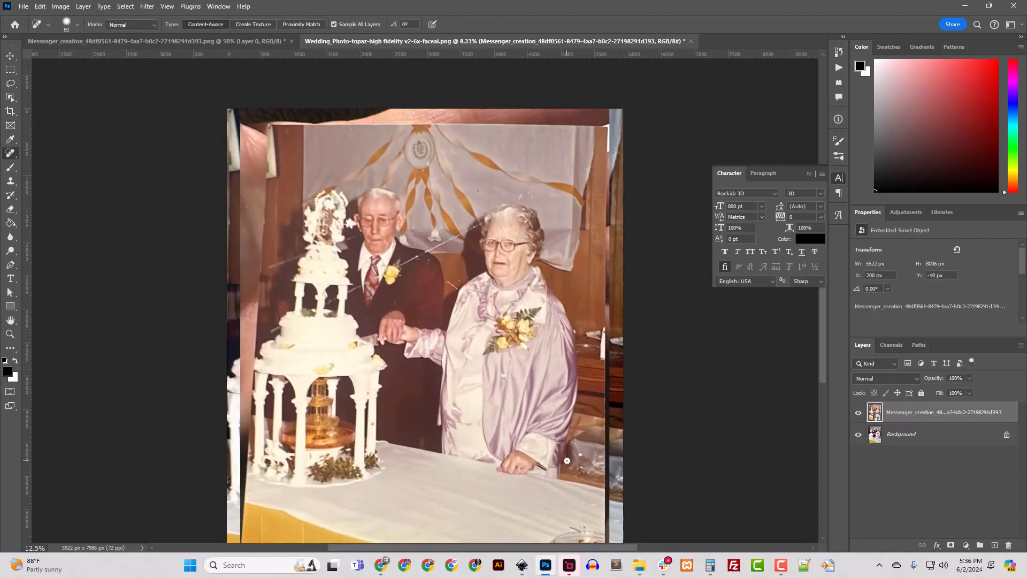
click(859, 412)
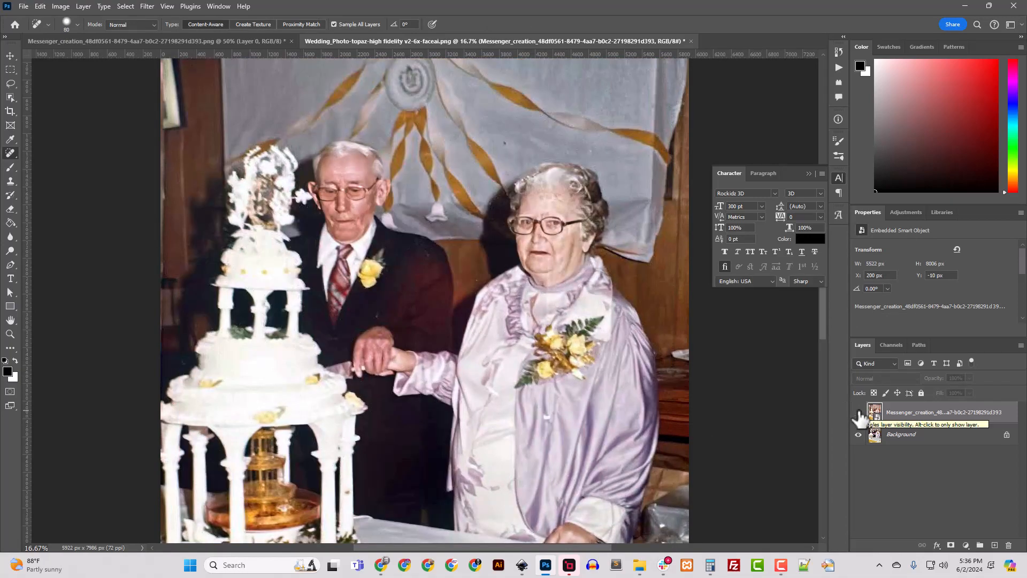
key(ctrl+minus)
key(ctrl+minus)
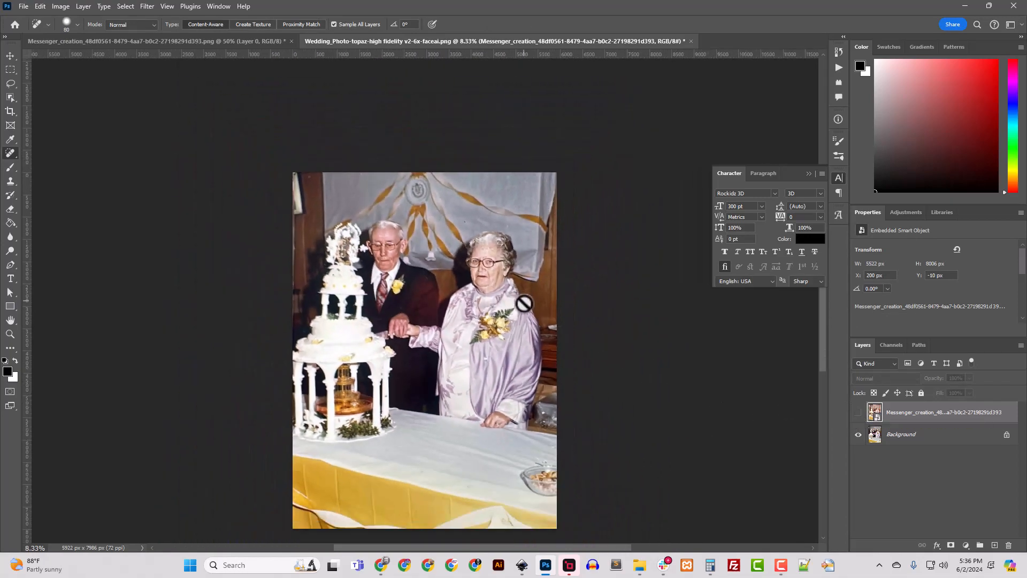